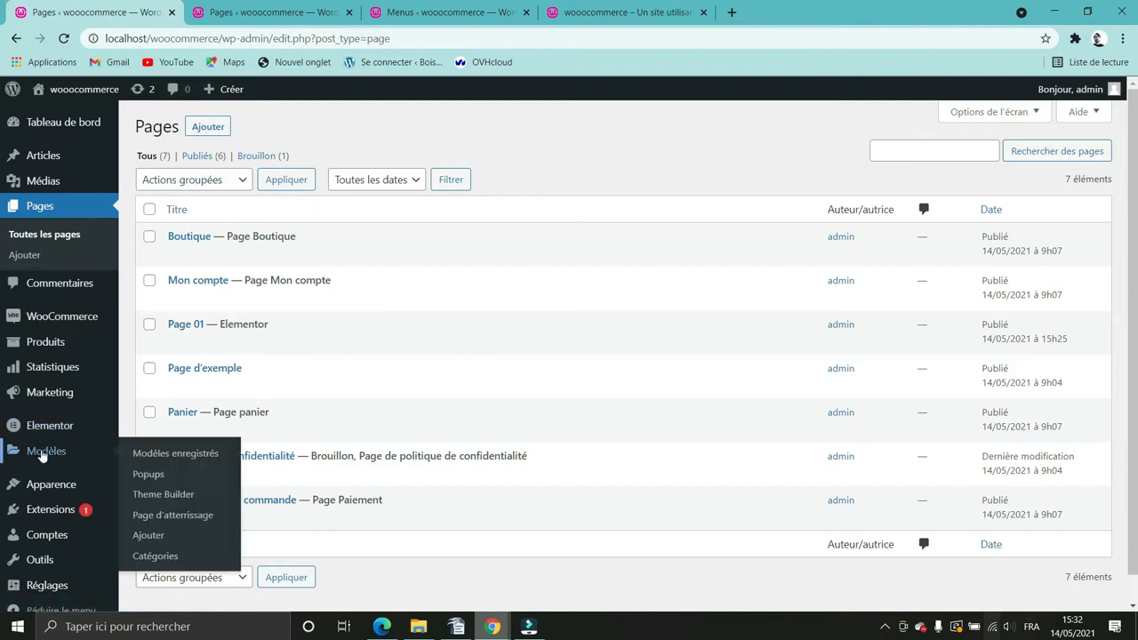
Search the installable WordPress plugins for "duplicate"
left_click(147, 532)
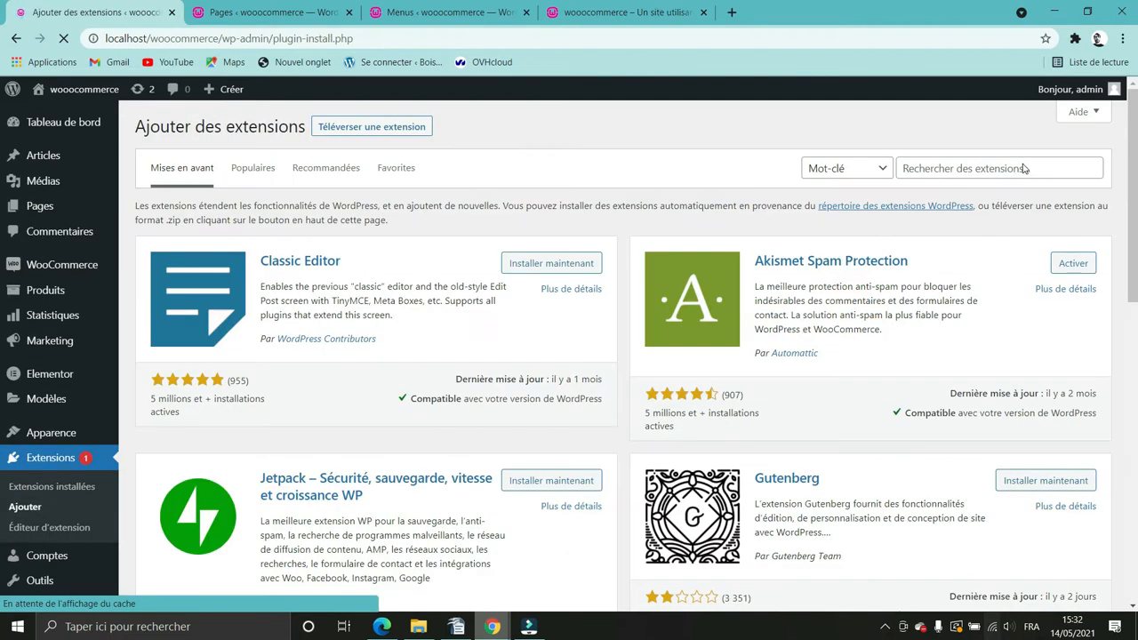
left_click(944, 169)
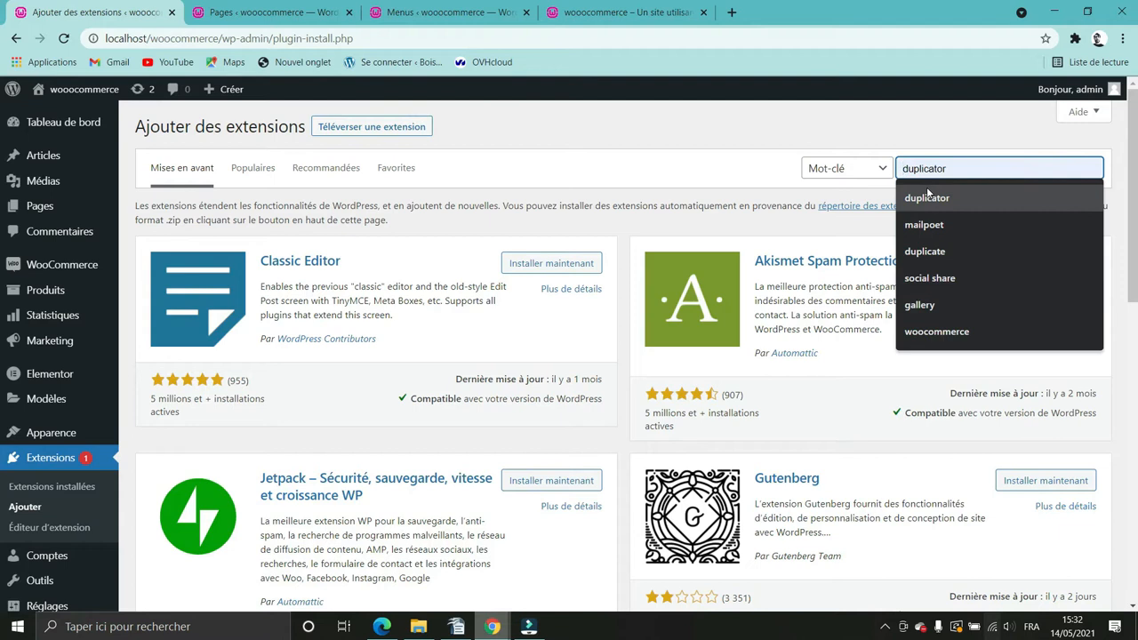
type("dup")
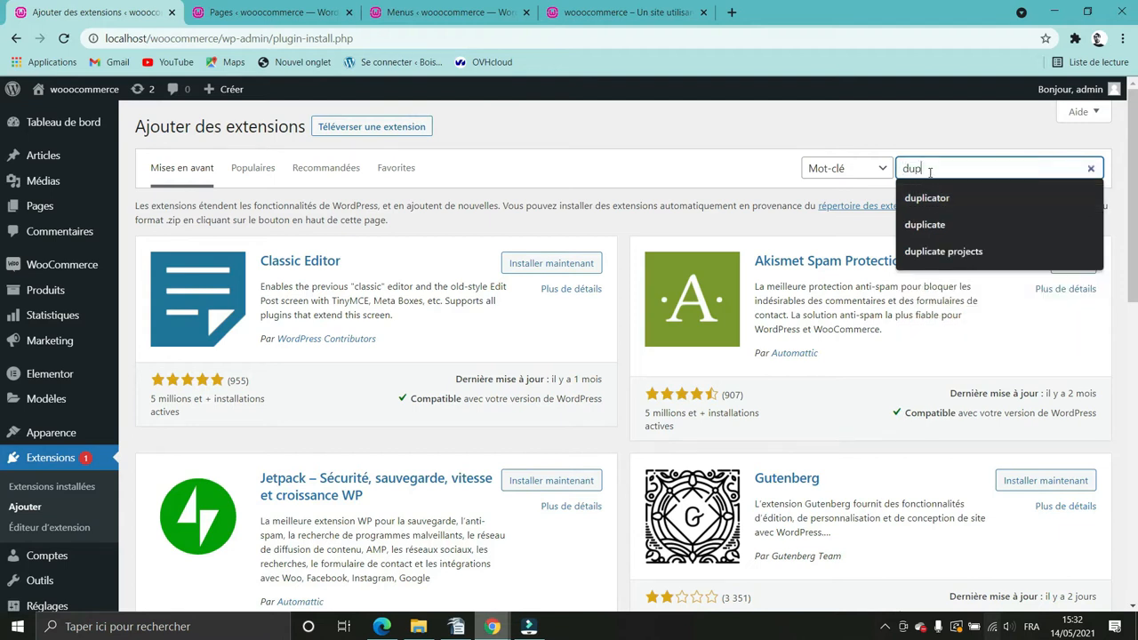
type("licate")
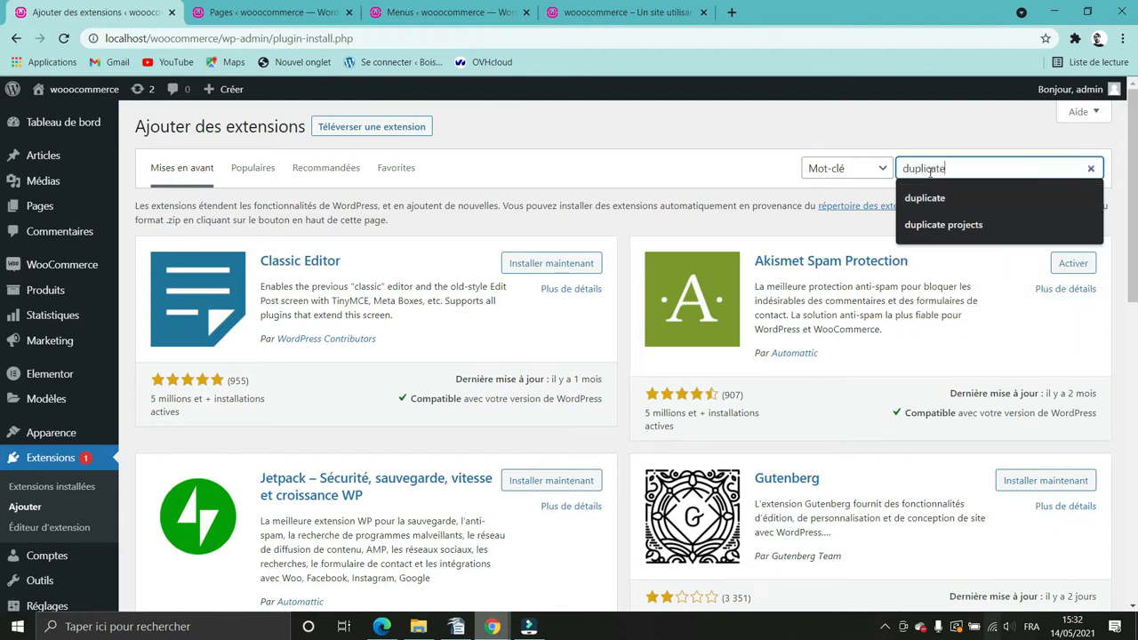
key("Return")
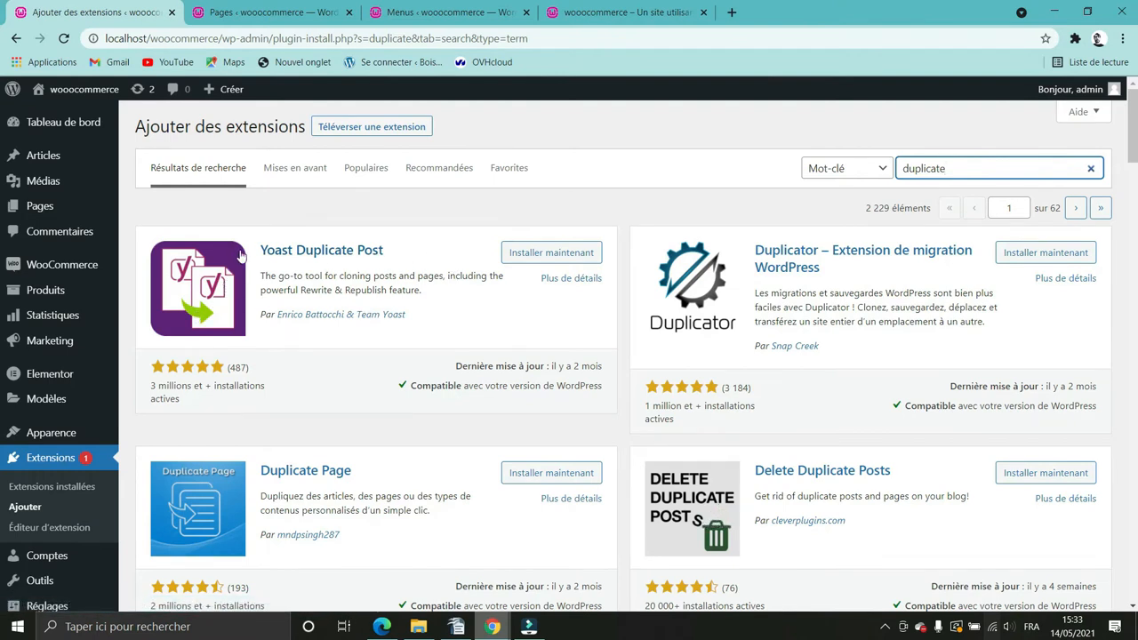
Install and activate the Yoast Duplicate Post plugin from the search results
left_click_drag(257, 250, 394, 250)
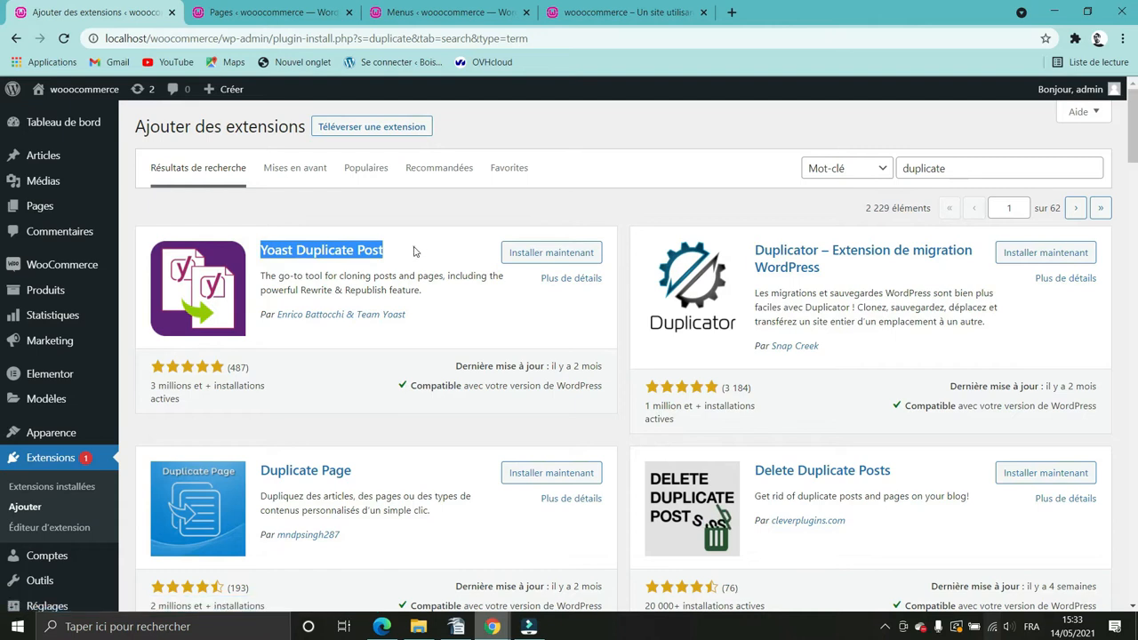
left_click(414, 252)
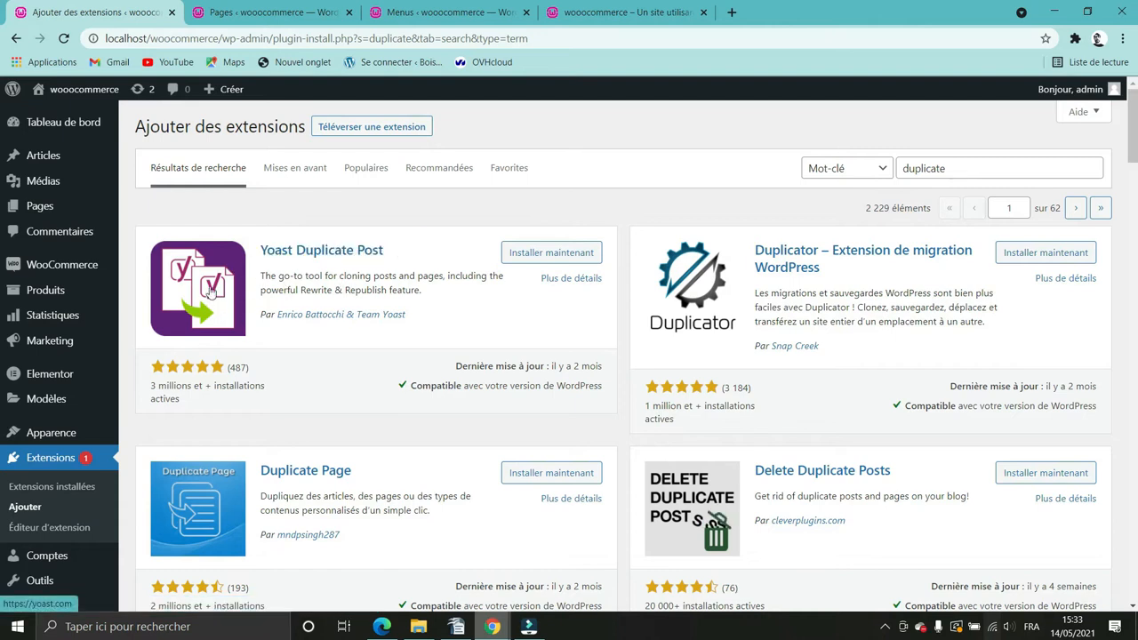
left_click(561, 255)
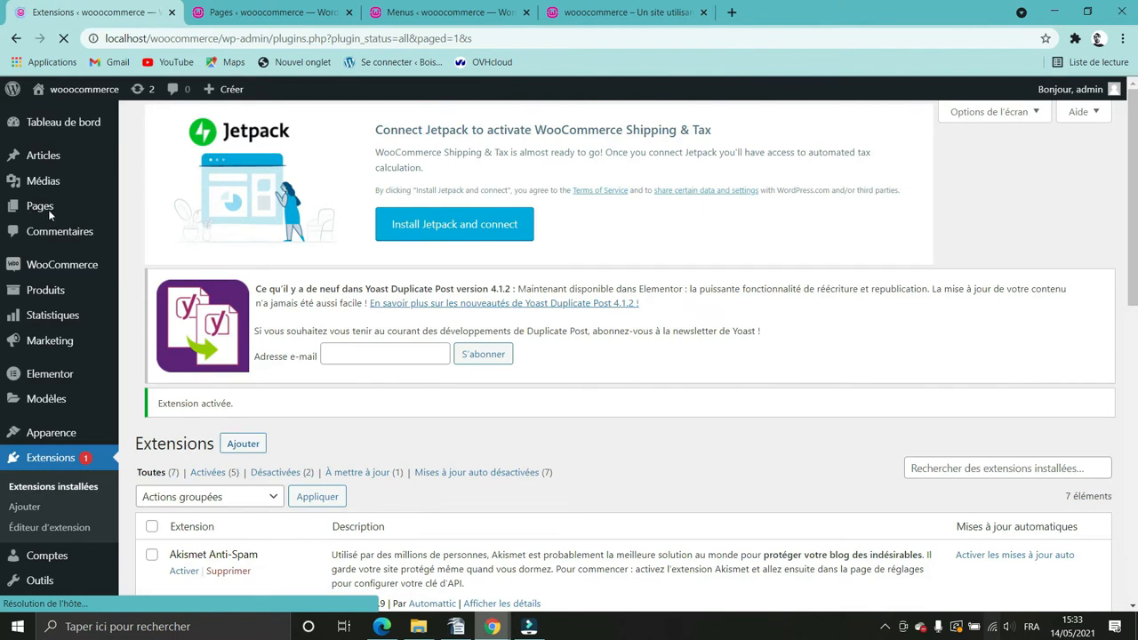
Display all of the site's pages and clone the Elementor page "Page 01"
mouse_move(46, 211)
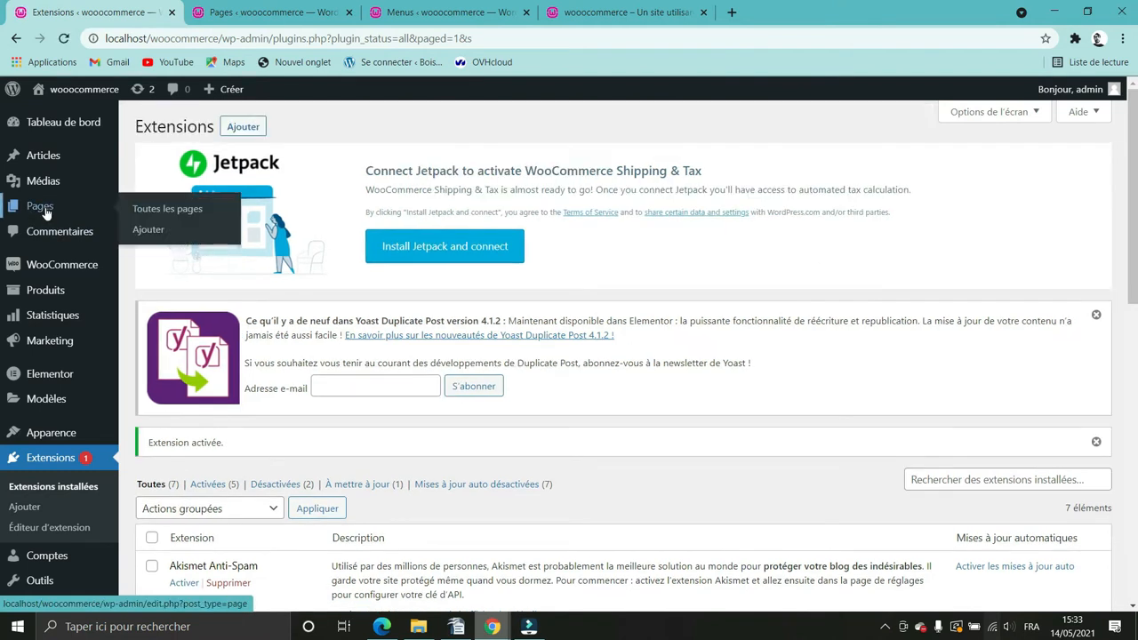
left_click(165, 211)
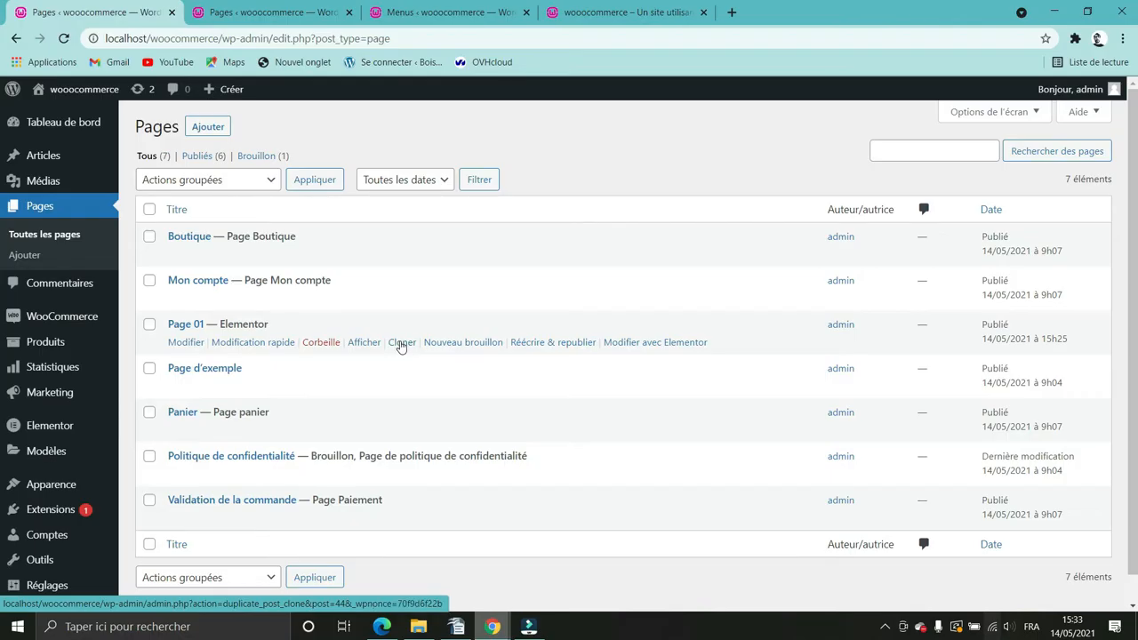
left_click(401, 344)
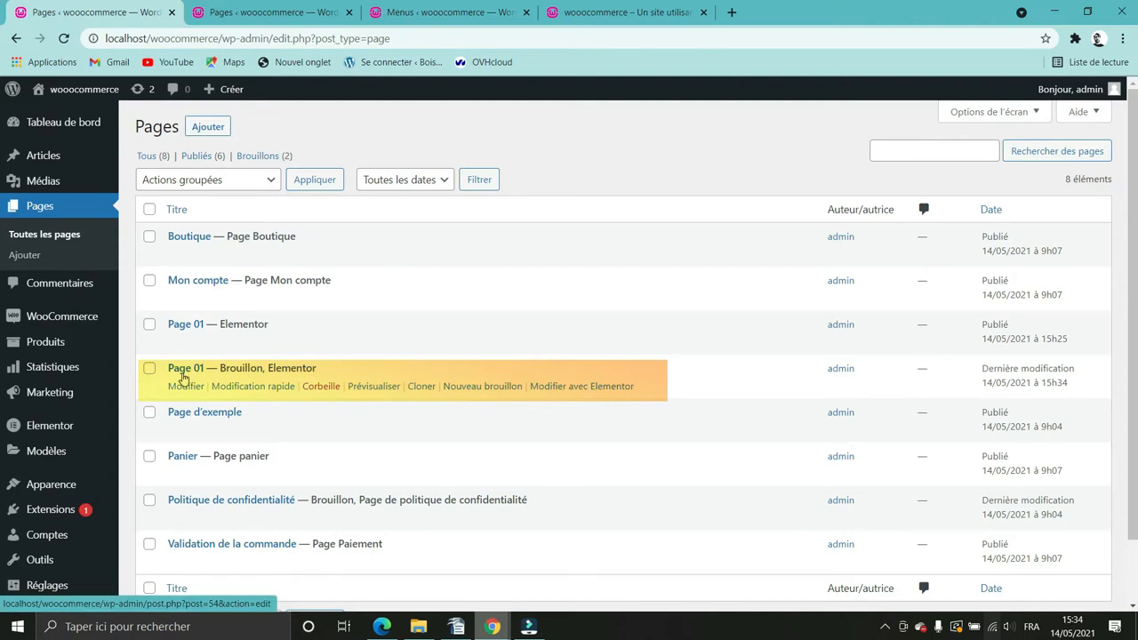
Set the cloned Page 01 draft's status to Publié through quick edit and update it
left_click(252, 388)
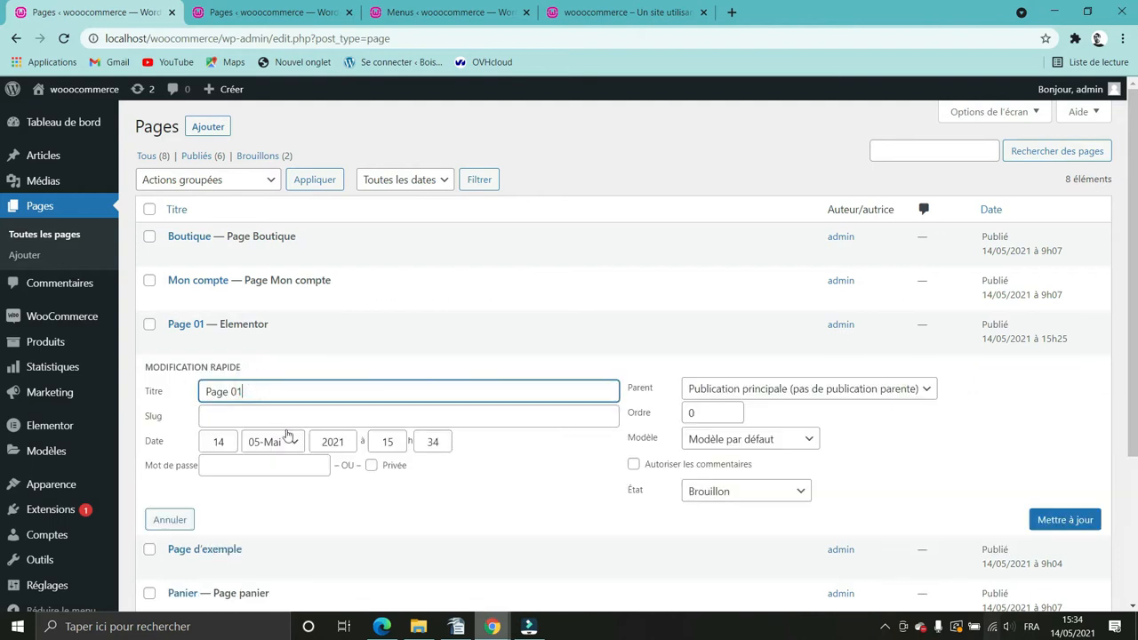
left_click(711, 491)
left_click(711, 506)
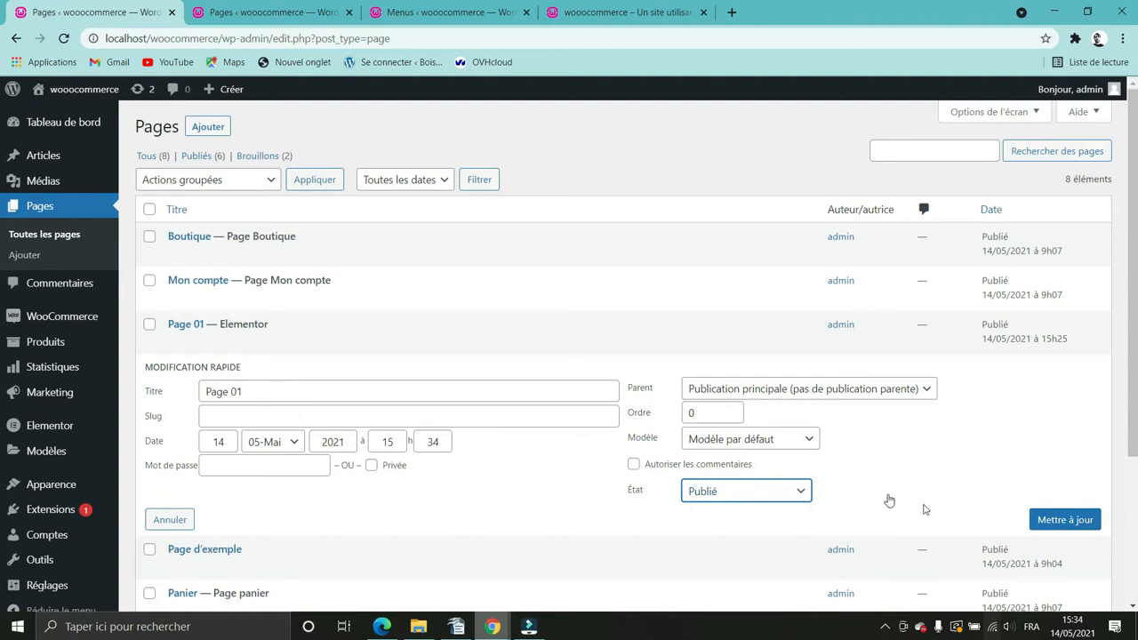
left_click(1042, 519)
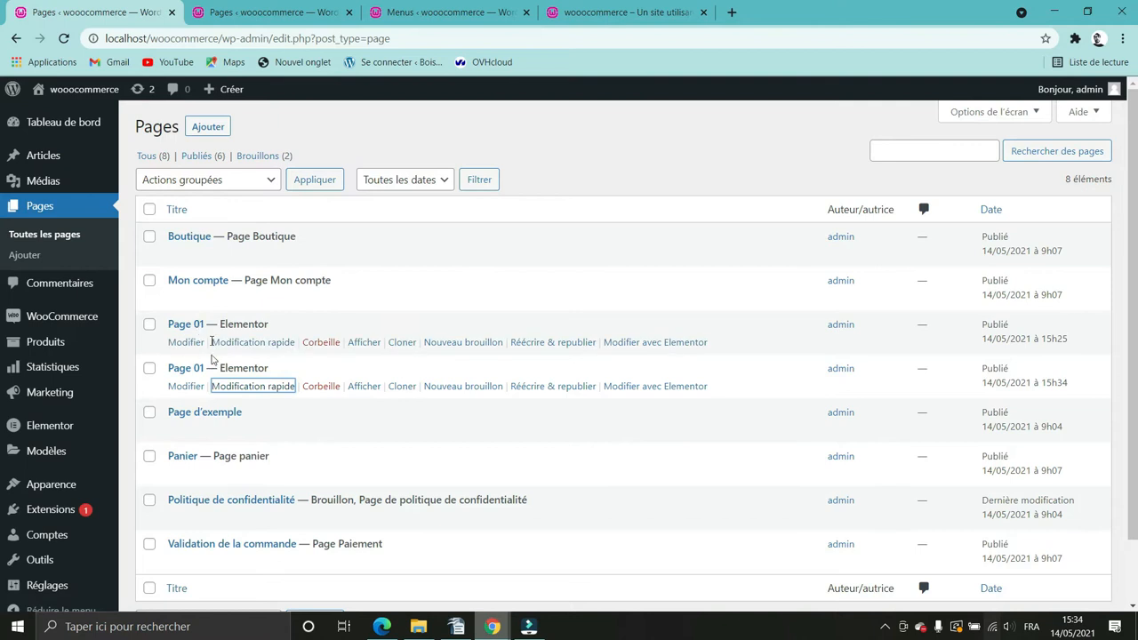
Compare the slugs of the original and cloned Page 01 in quick edit, closing with an update of the clone
left_click(238, 387)
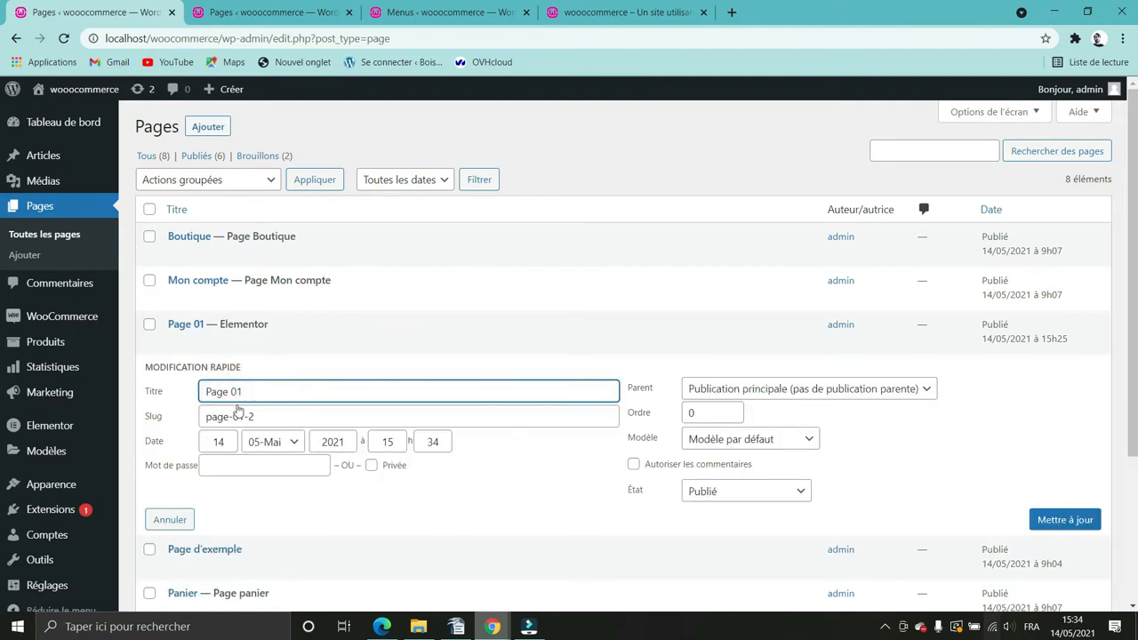
left_click_drag(276, 418, 203, 418)
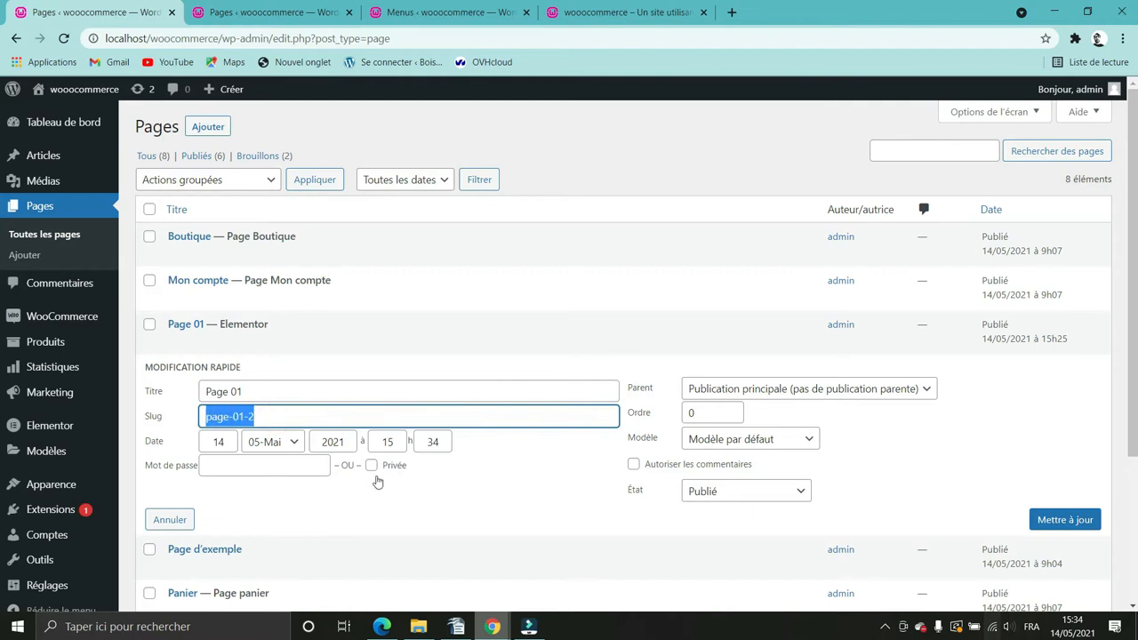
left_click(256, 343)
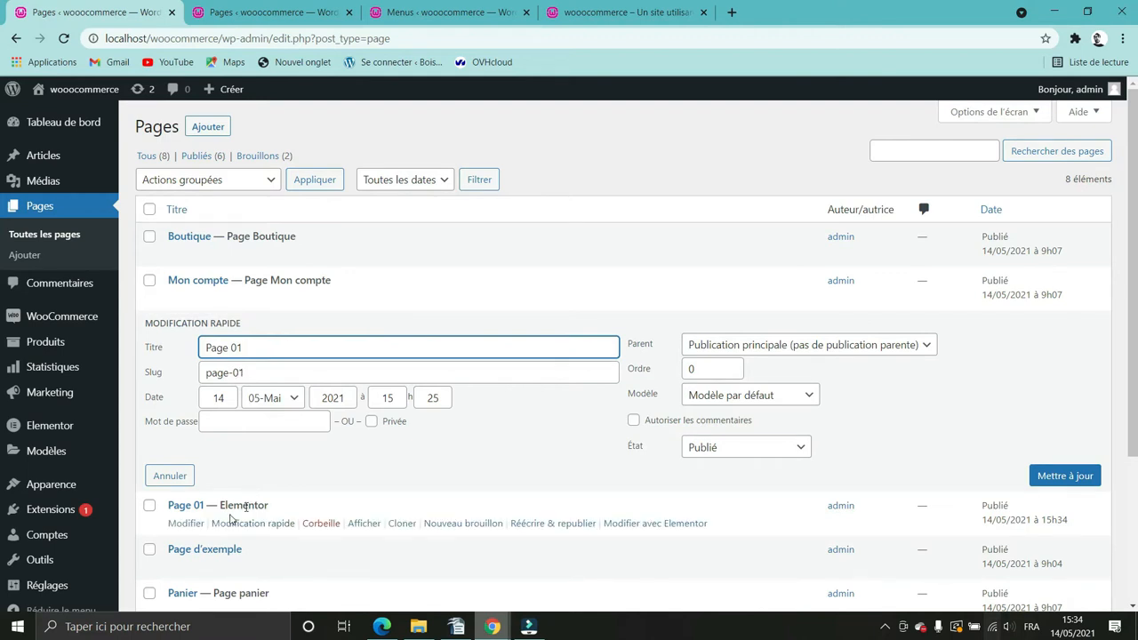
left_click(242, 525)
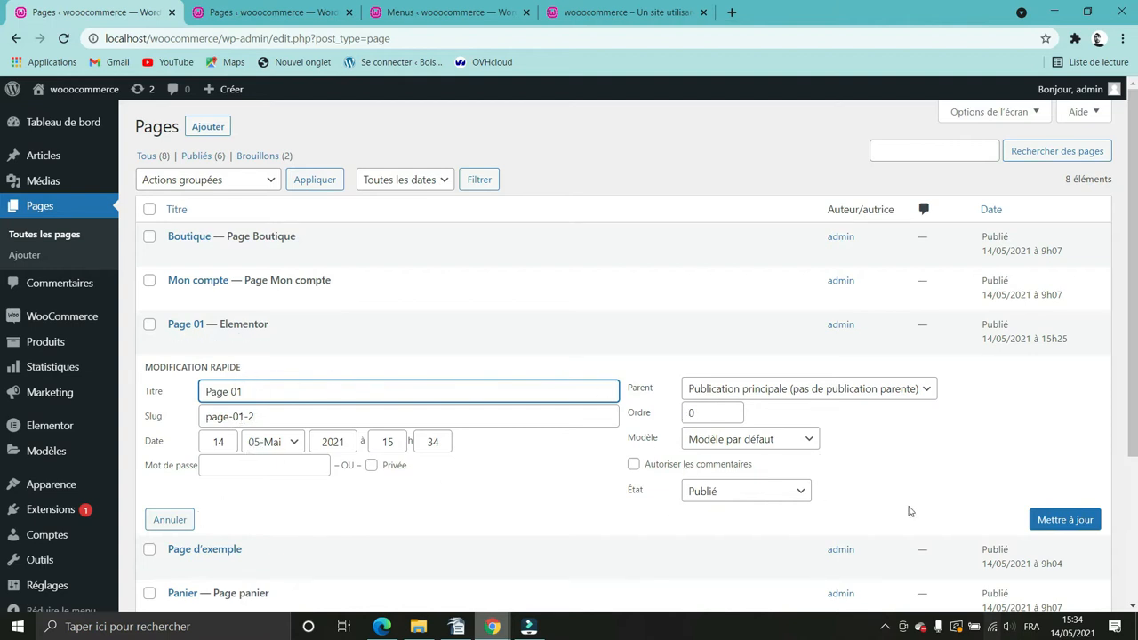
left_click(1086, 528)
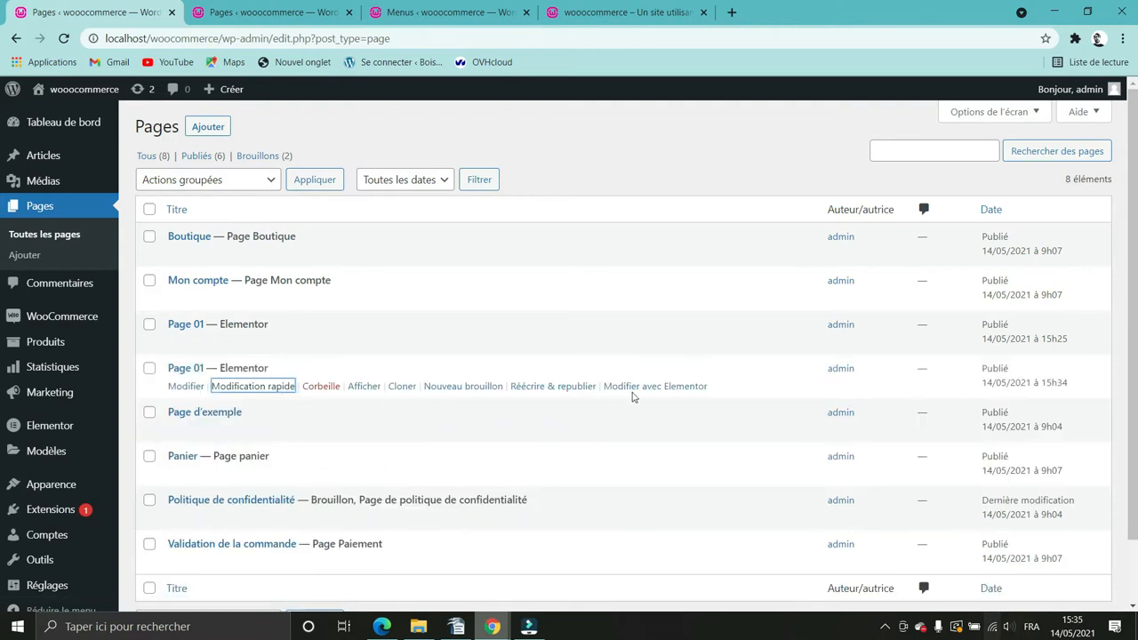
Edit the cloned Page 01 with Elementor and replace its image with ariege.jpg uploaded from the Formation Site folder
left_click(636, 390)
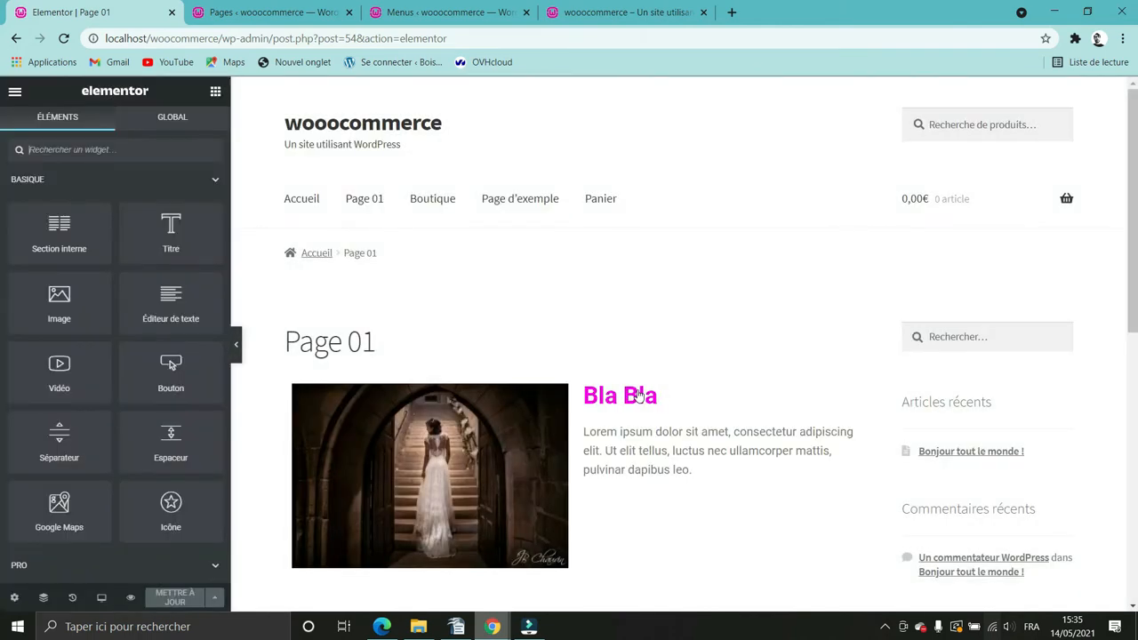
scroll(638, 394, "down", 2)
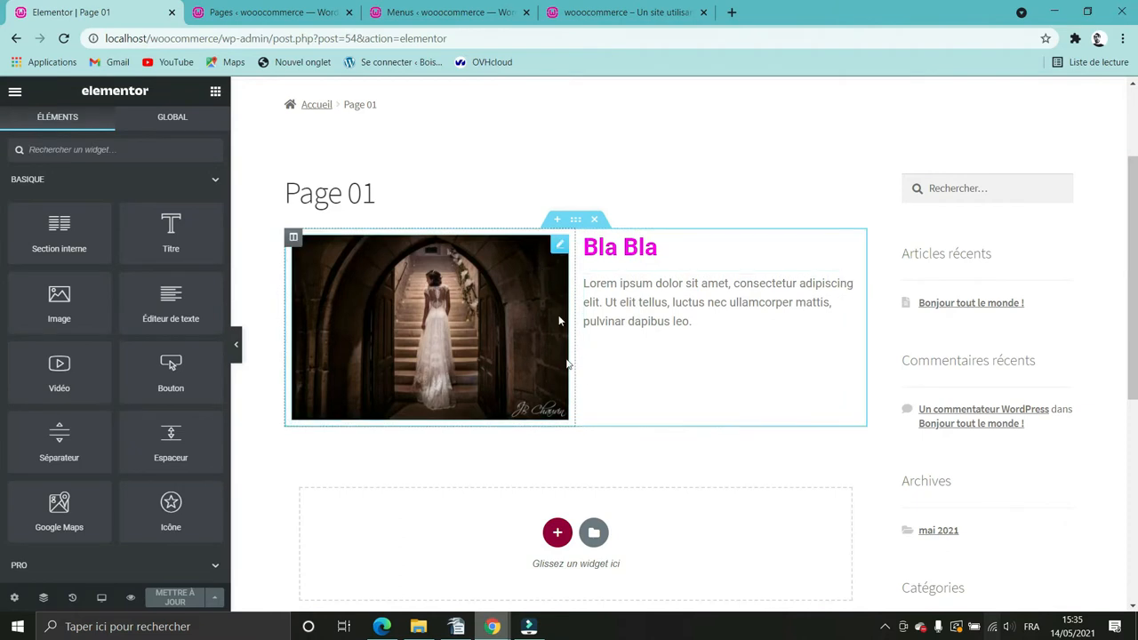
left_click(561, 247)
left_click(150, 266)
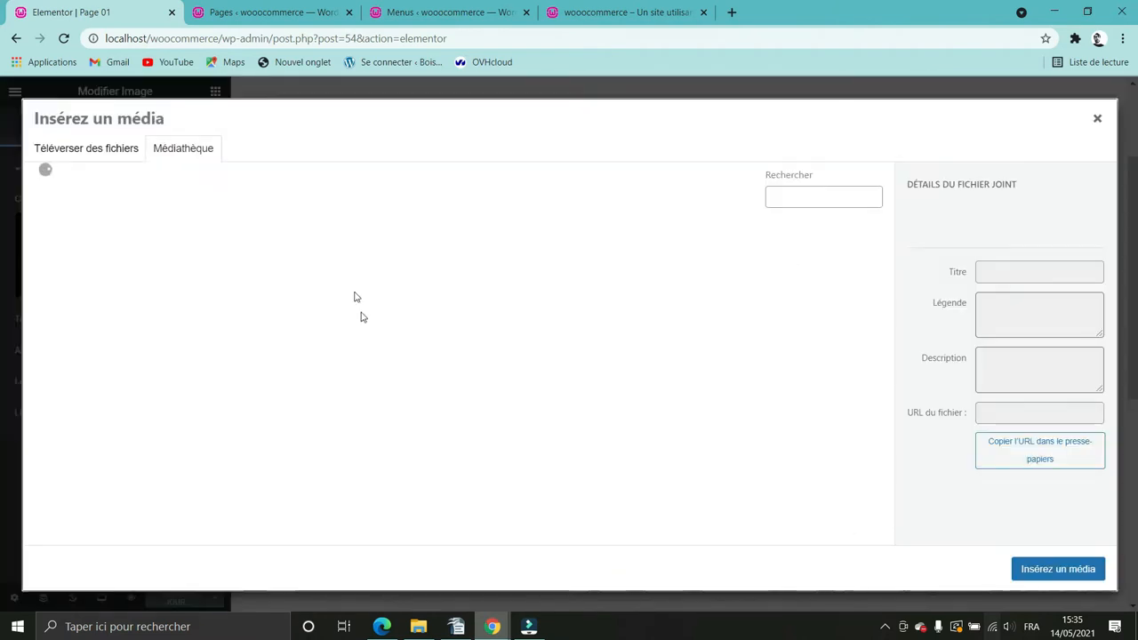
left_click(102, 155)
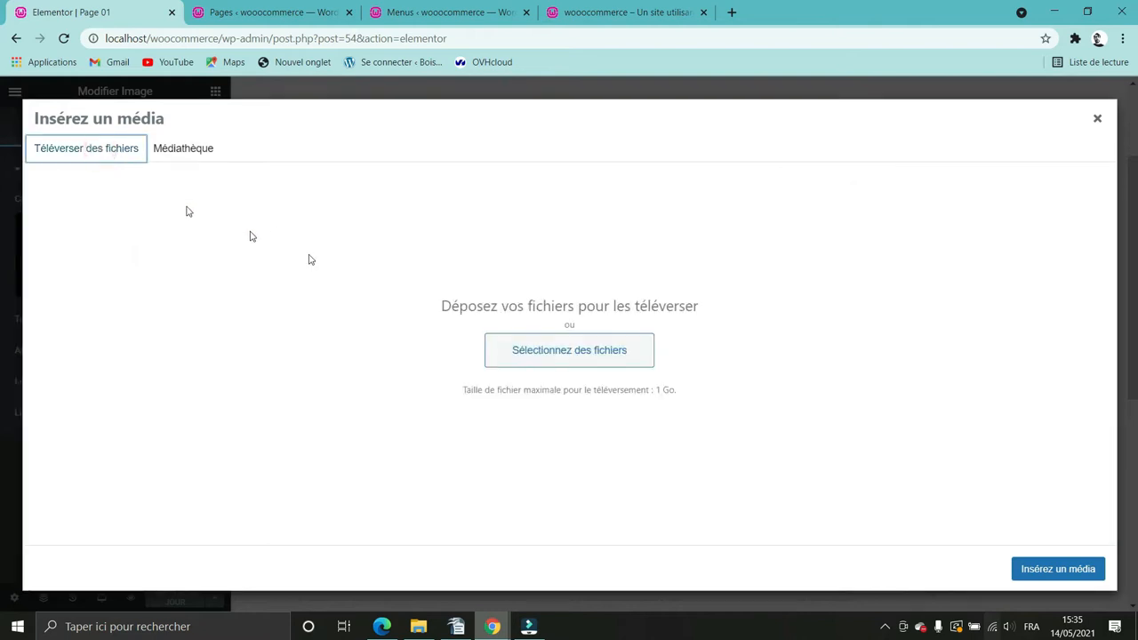
left_click(532, 349)
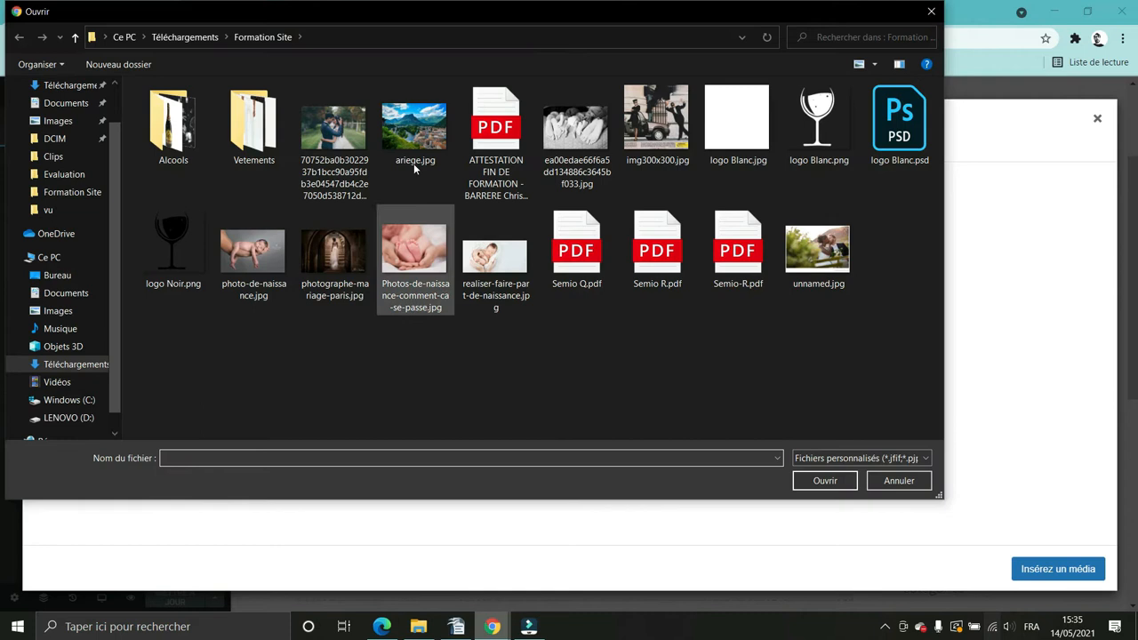
left_click(414, 133)
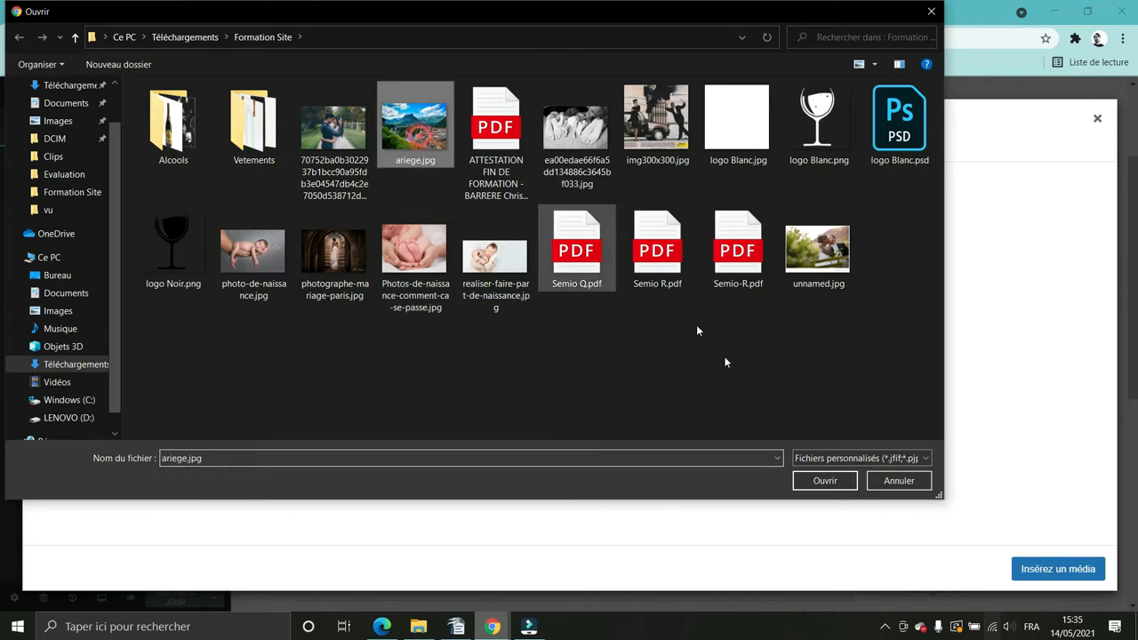
left_click(842, 481)
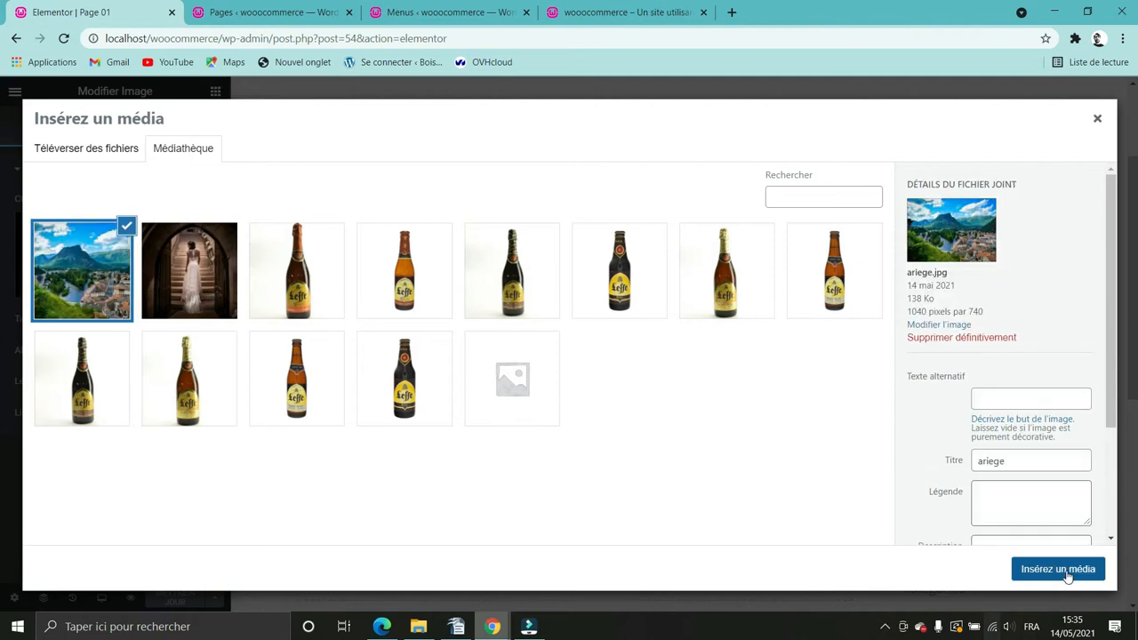
left_click(1057, 569)
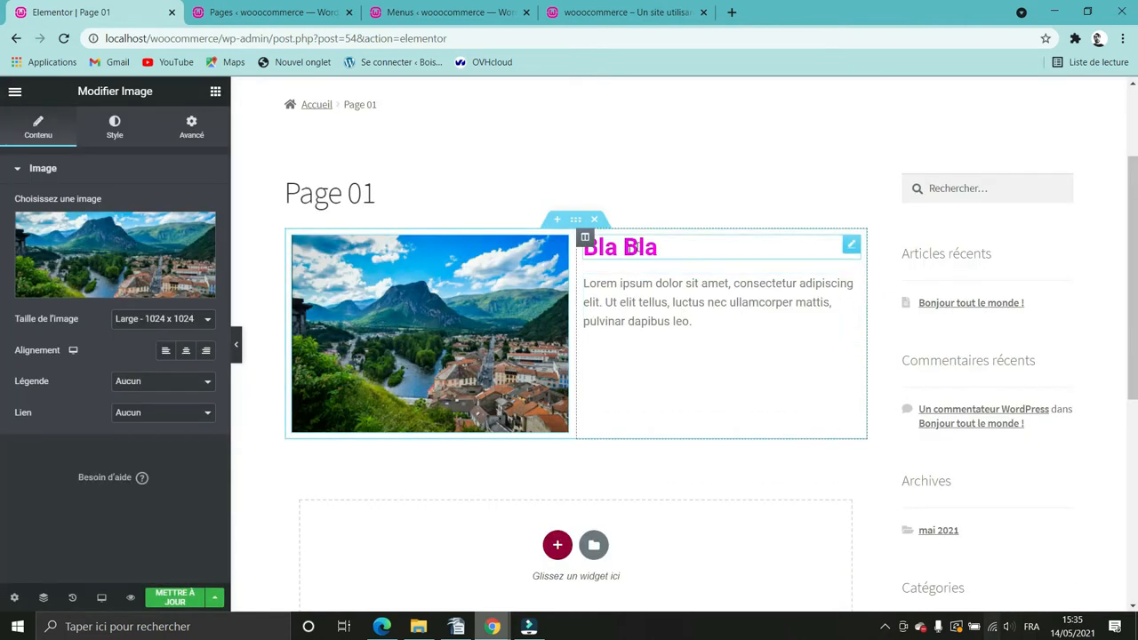
Change the text colour of the "Bla Bla" heading to bright green, #04FF00
left_click(850, 244)
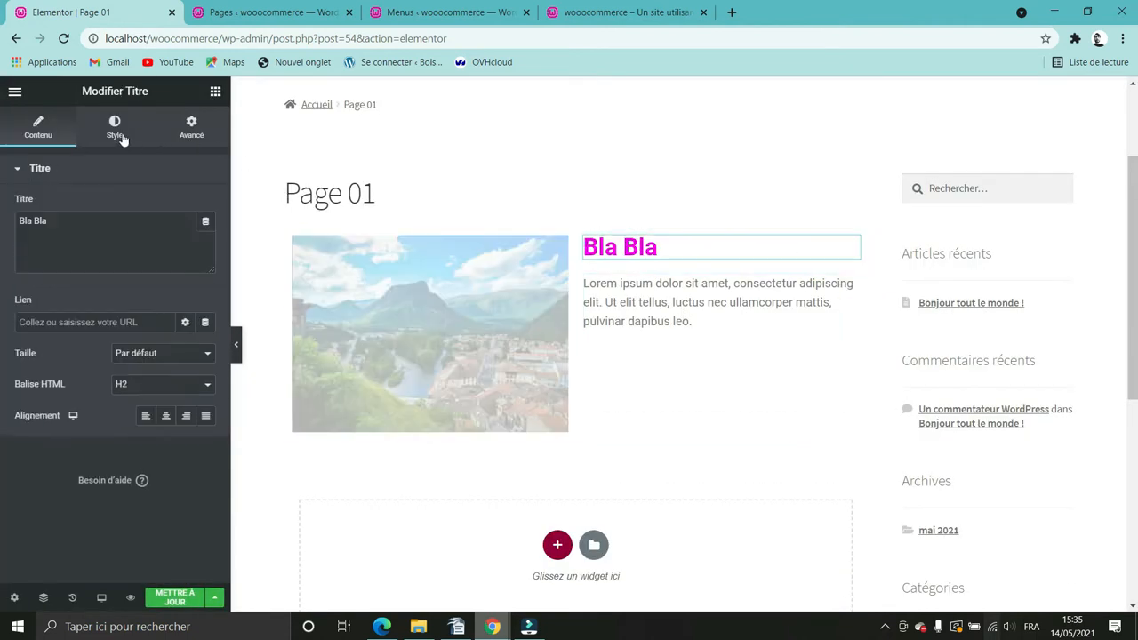
left_click(120, 135)
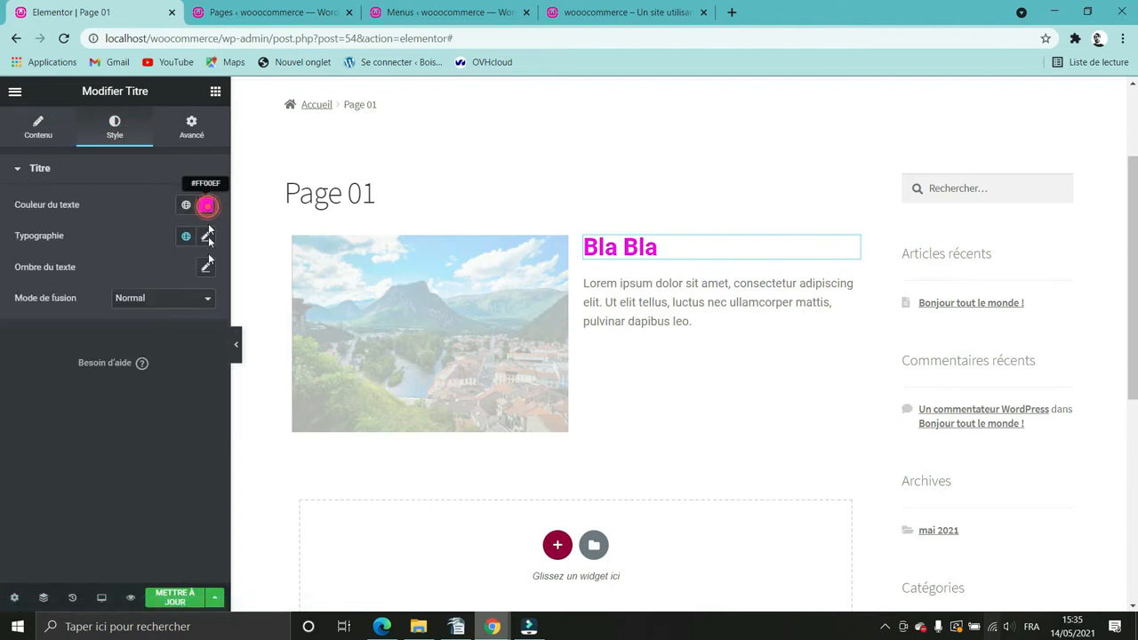
left_click(205, 204)
left_click(124, 396)
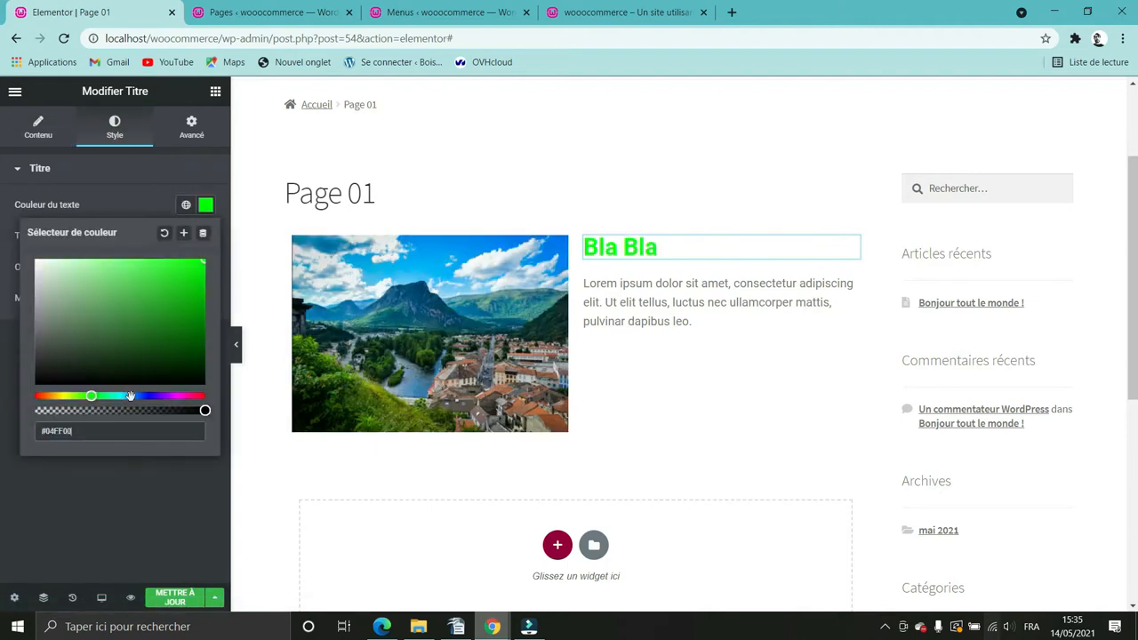
left_click(144, 199)
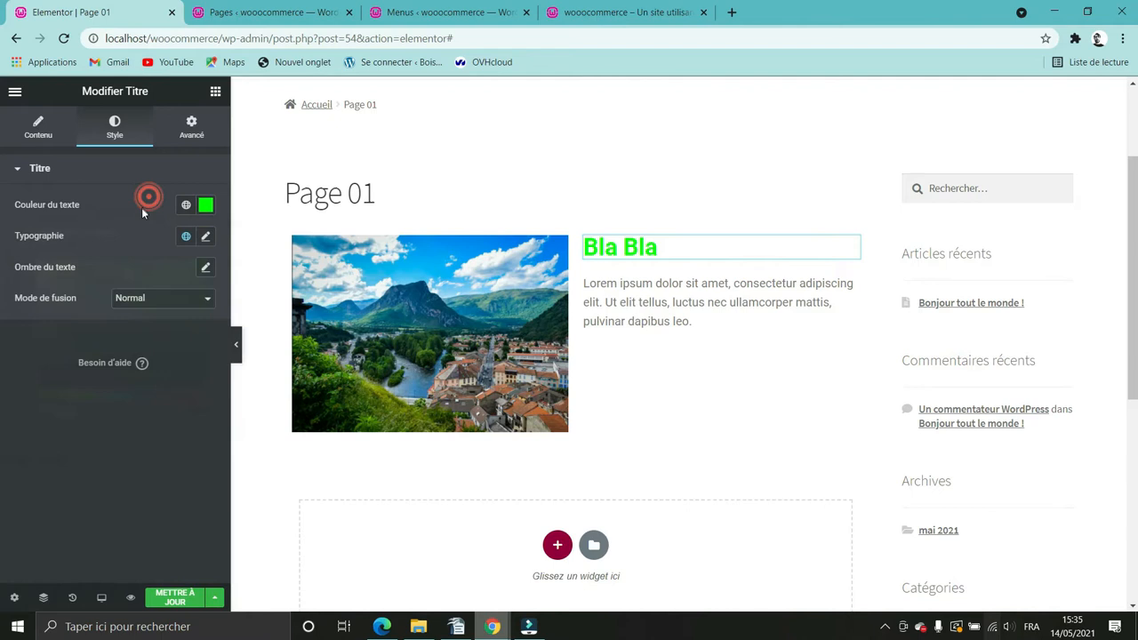
Set the green heading's font family to Cardo and extend its text to "Bla Bla Bla"
left_click(205, 236)
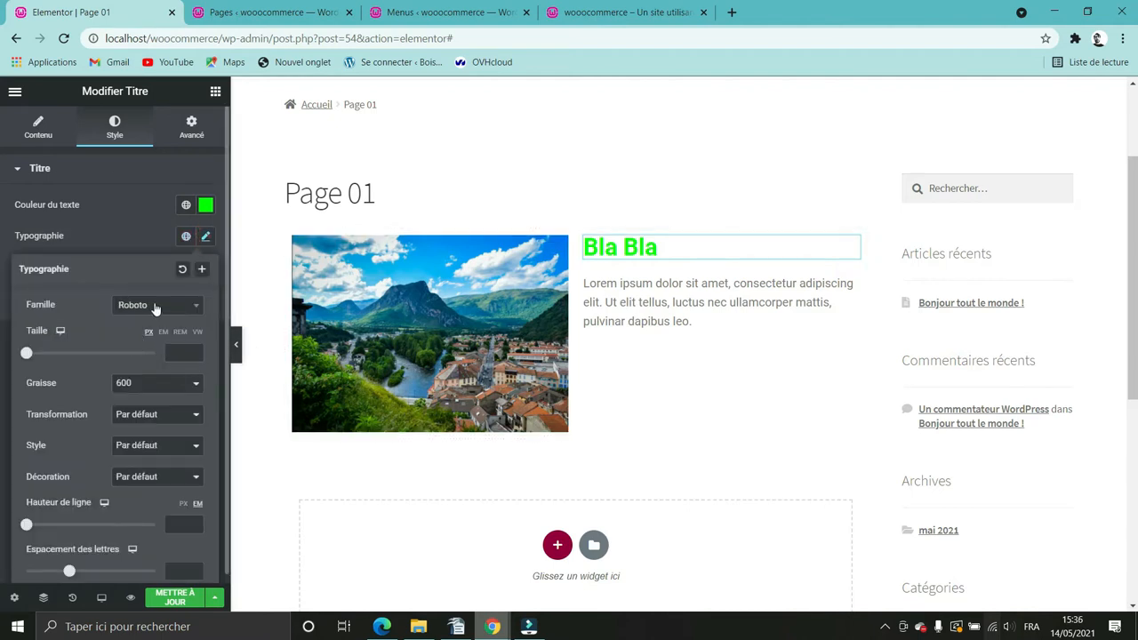
left_click(154, 306)
type("c")
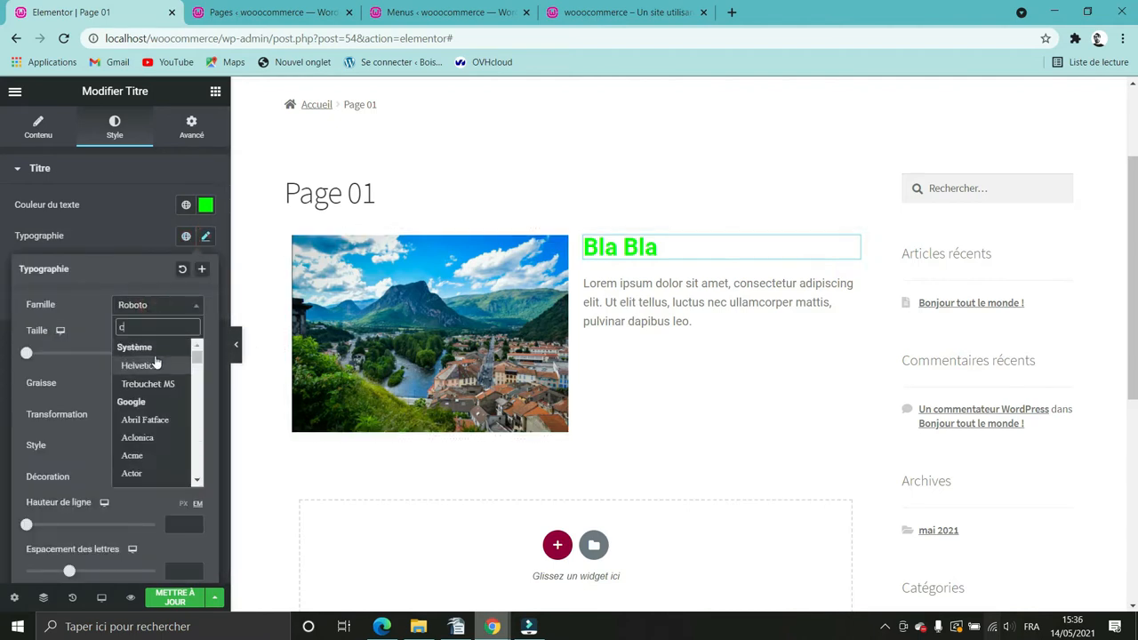
type("ard")
left_click(145, 359)
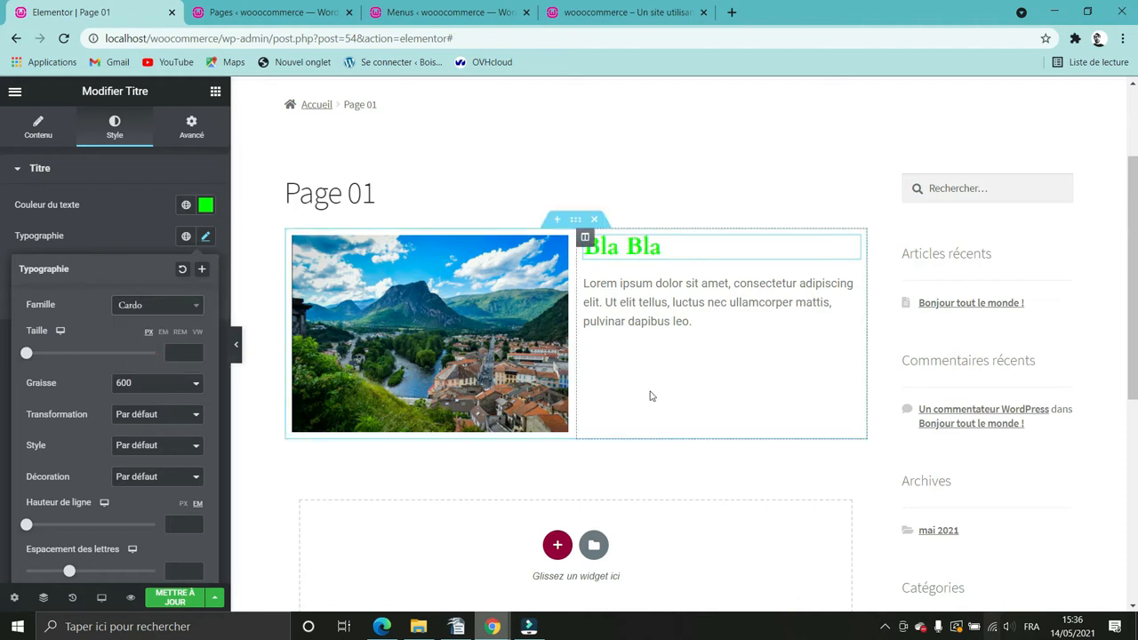
left_click(672, 242)
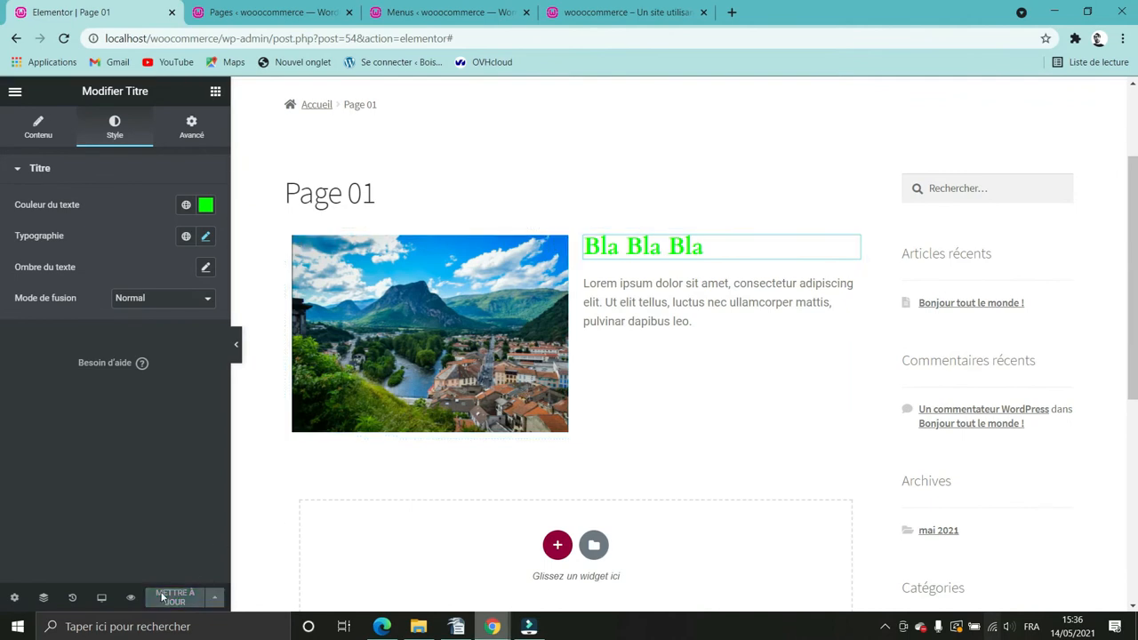
Return from Elementor to the WordPress page list and rename the cloned Page 01 to "Page 02" in quick edit
left_click(14, 92)
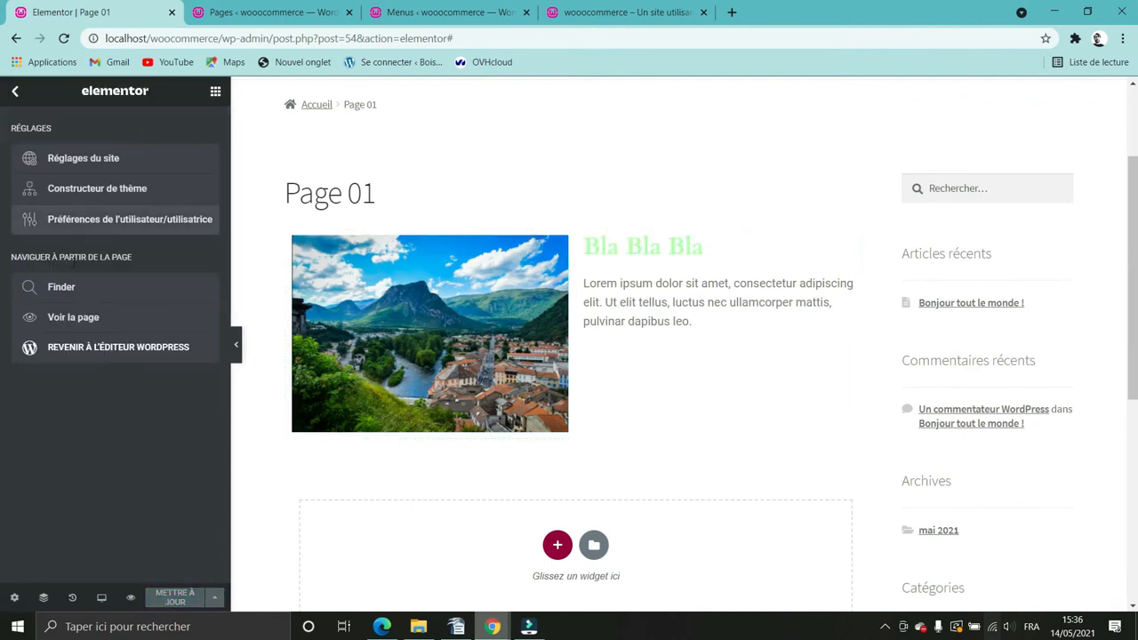
left_click(59, 347)
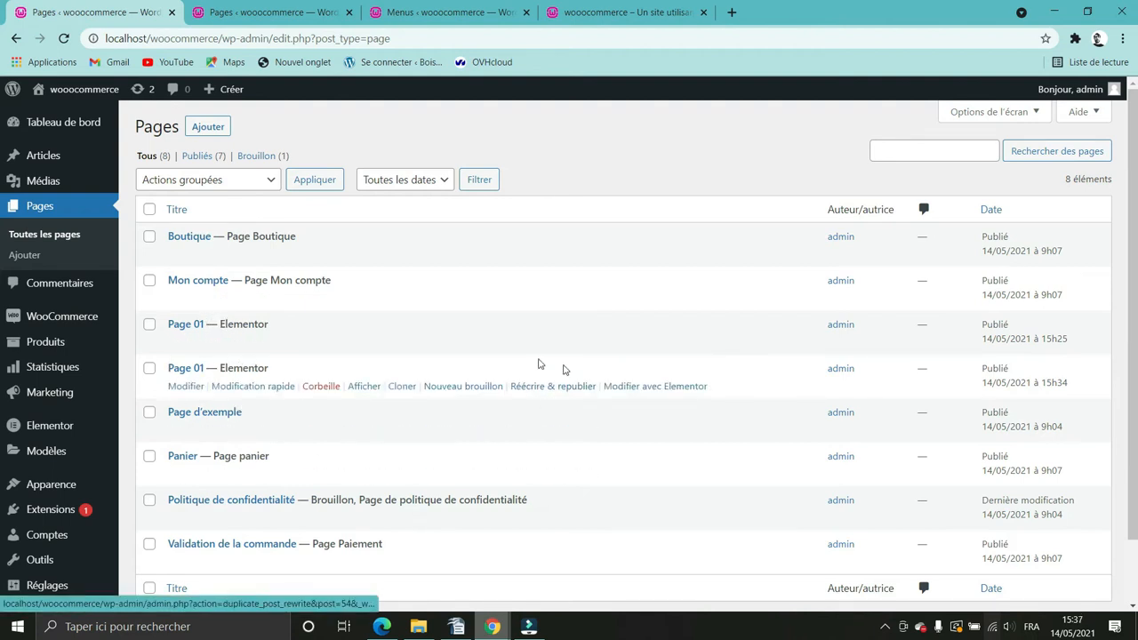
left_click(236, 343)
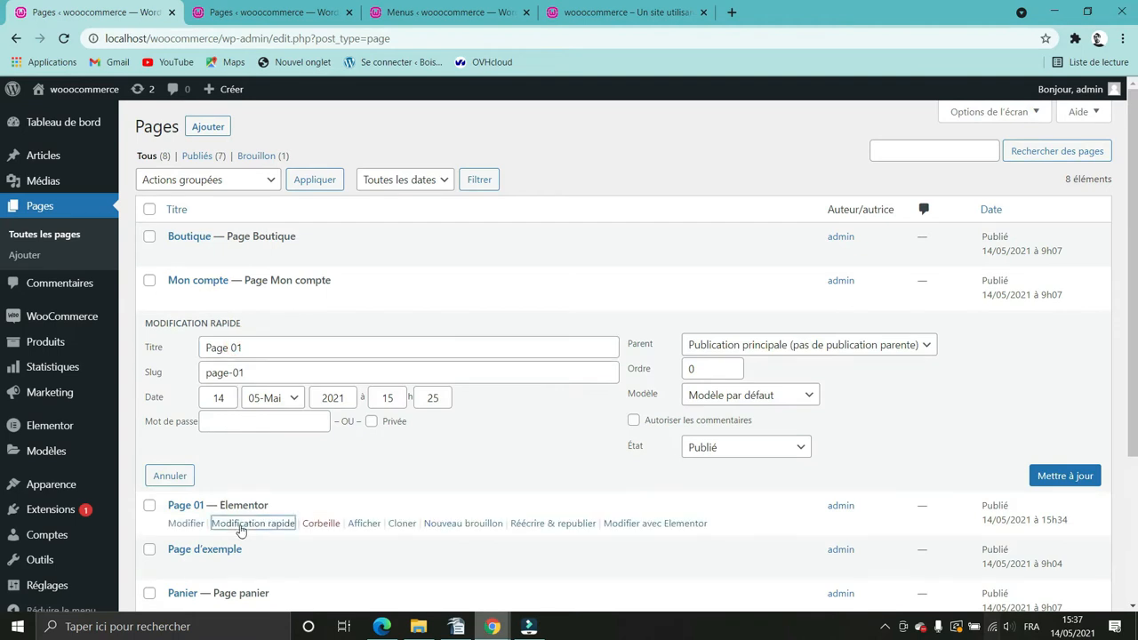
left_click(242, 523)
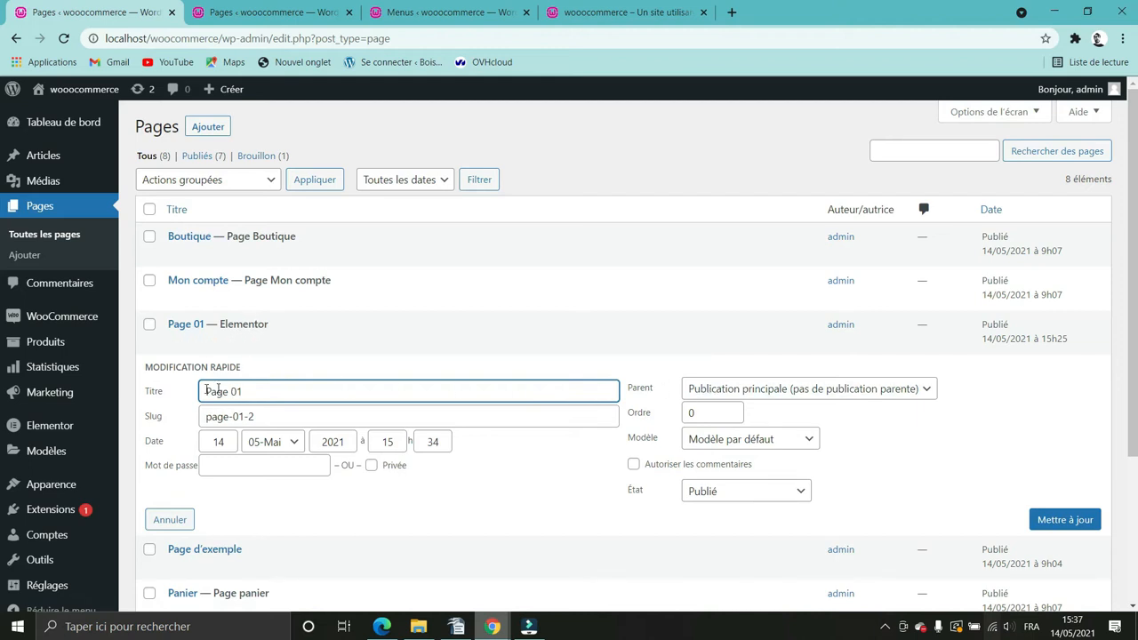
left_click_drag(243, 391, 235, 392)
type("2")
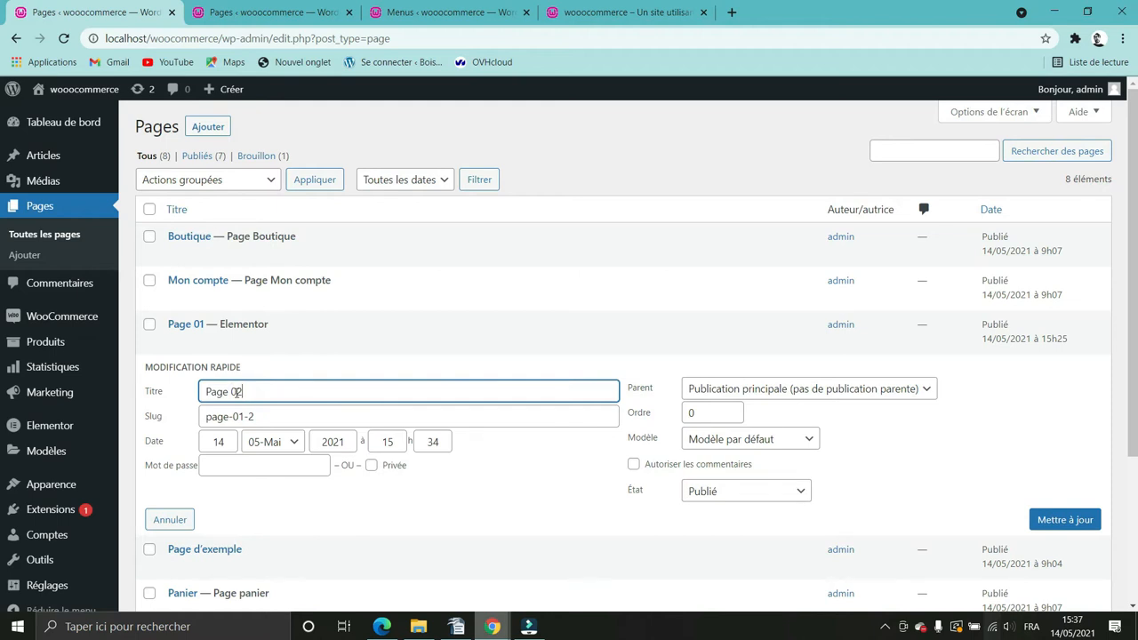
left_click(1045, 526)
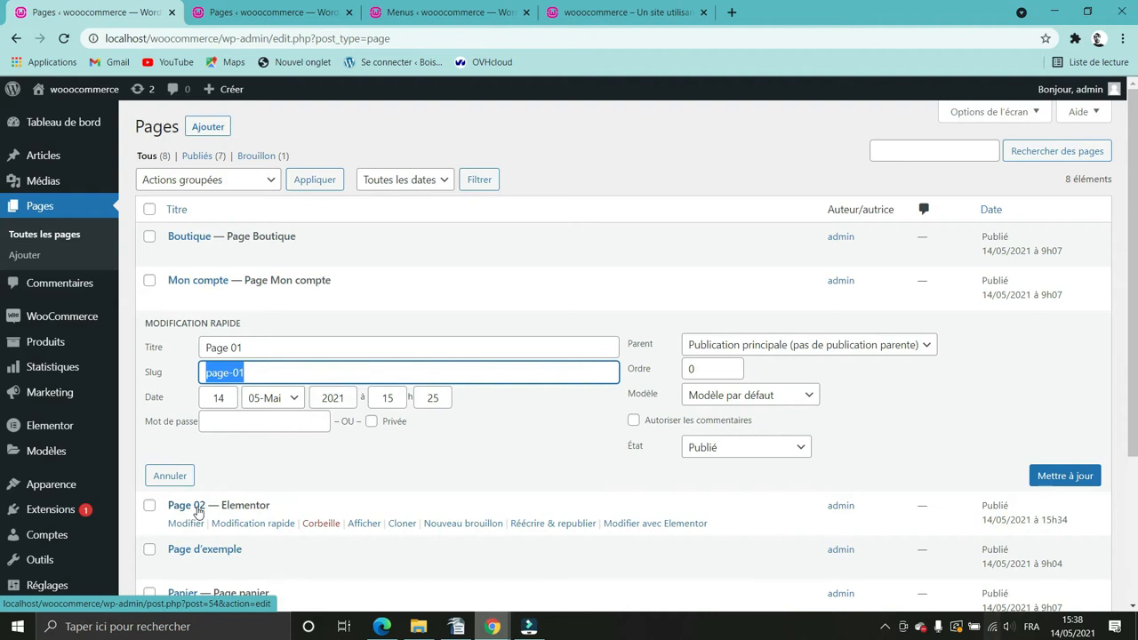
Set the original Page 01's slug to page-01a and update it
left_click(262, 372)
type("a")
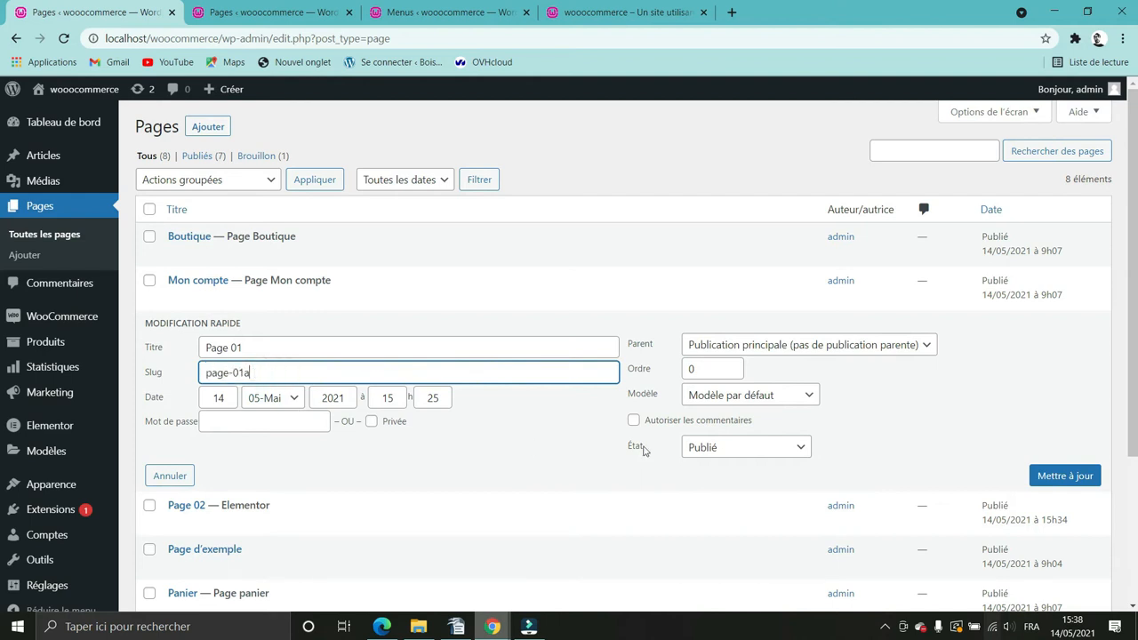
left_click(1058, 476)
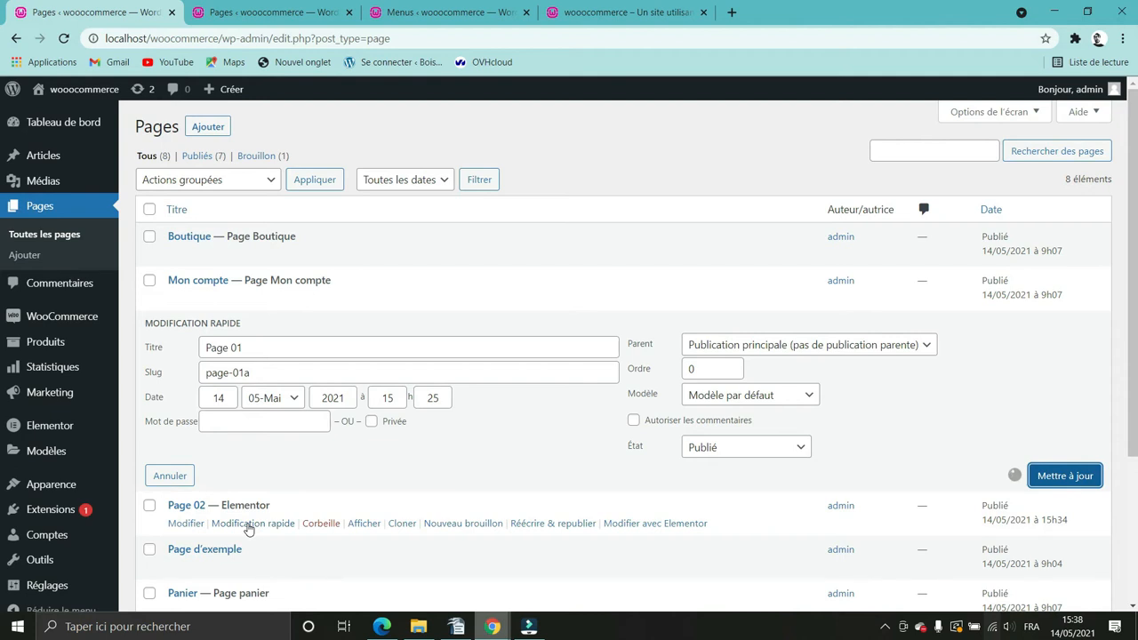
Set Page 02's slug to page-01 in quick edit and update it
left_click(254, 386)
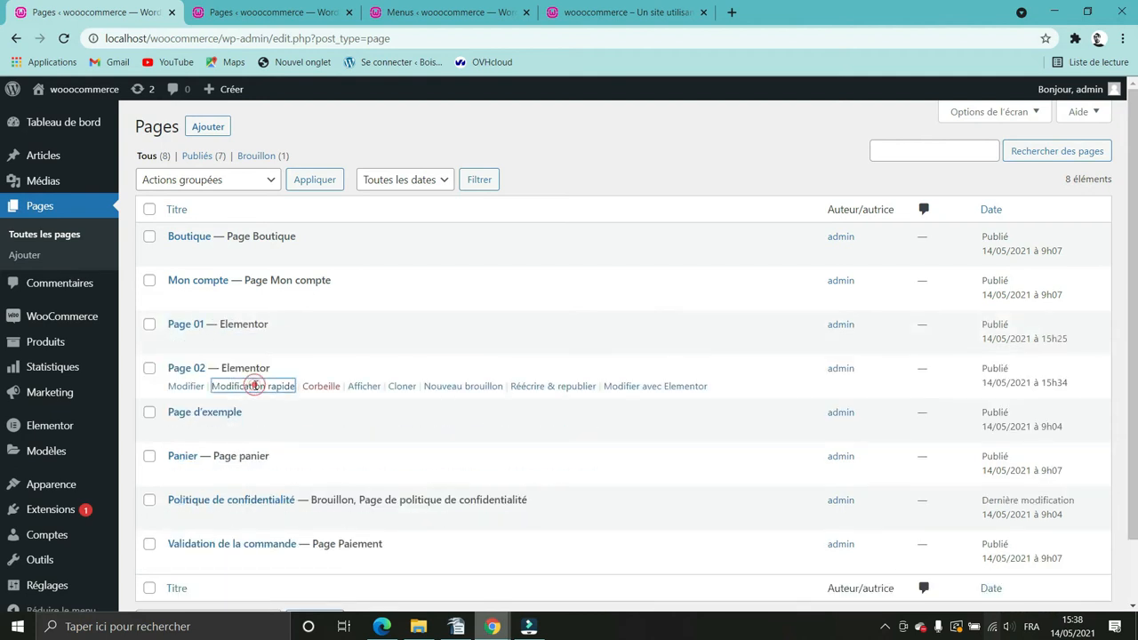
left_click(274, 414)
key("BackSpace")
key("BackSpace")
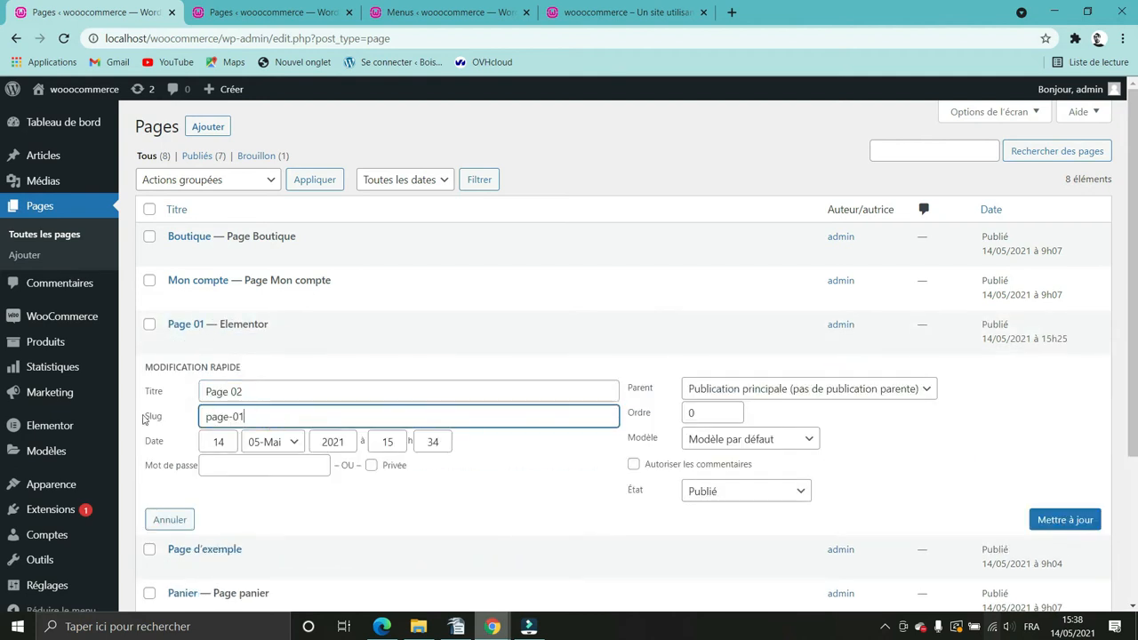
left_click(1047, 524)
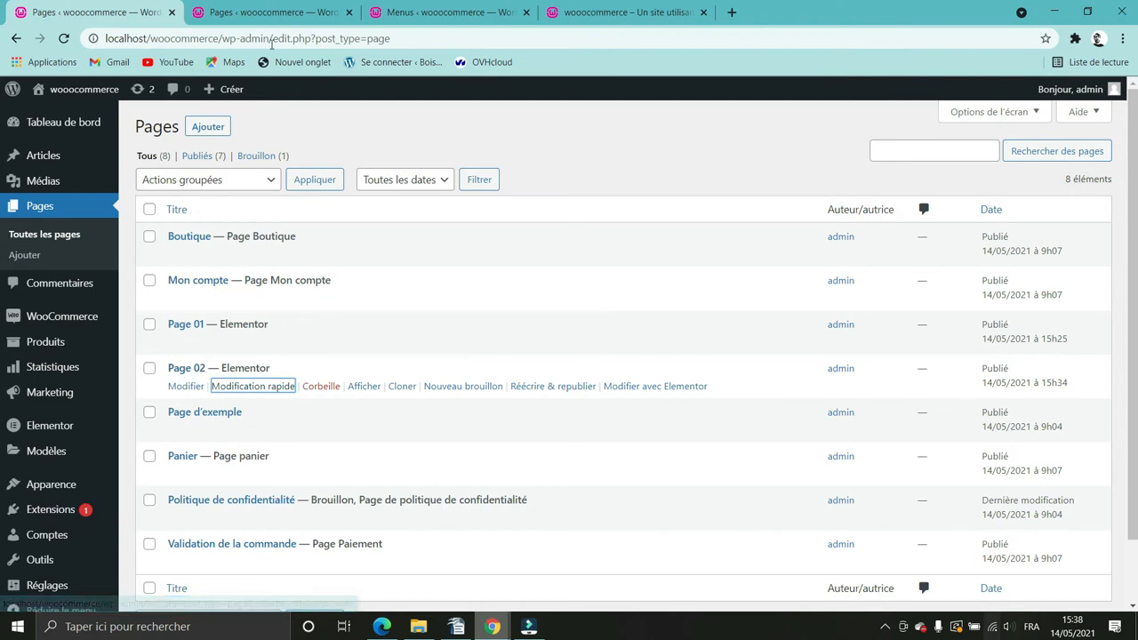
Check the navigation on the site's home page, then open the WordPress menu editor from the dashboard
left_click(592, 24)
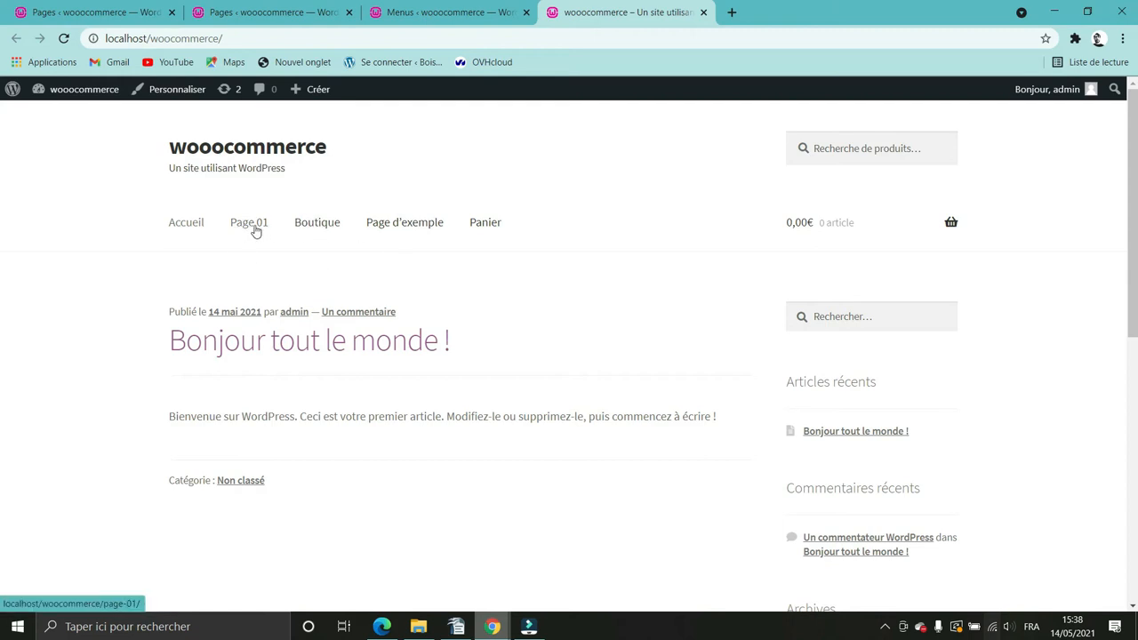
left_click(130, 18)
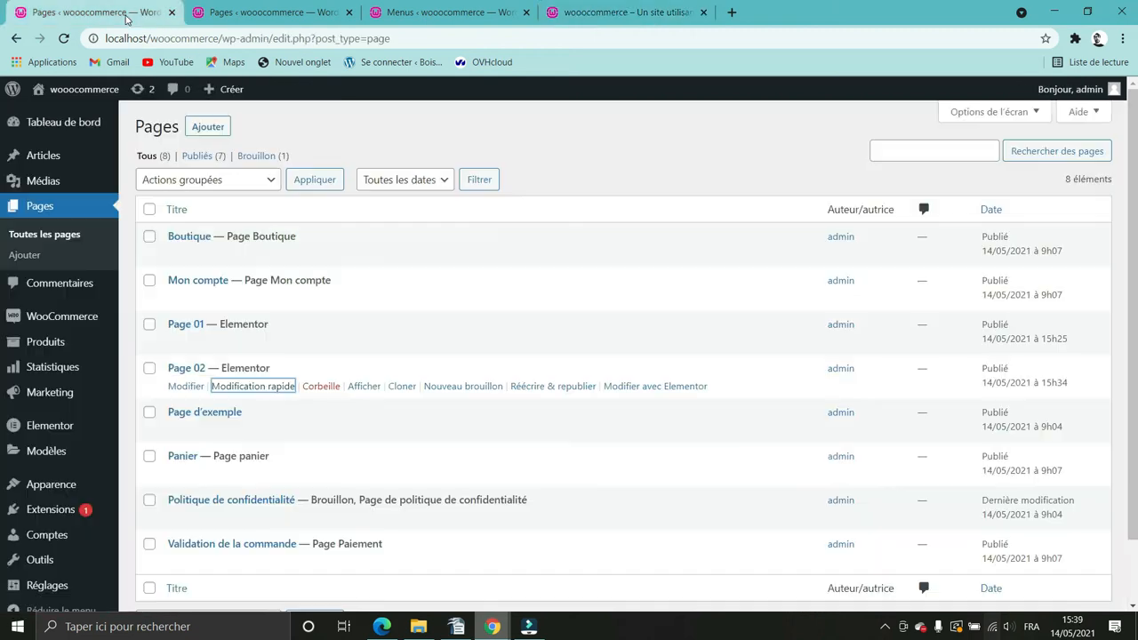
mouse_move(36, 485)
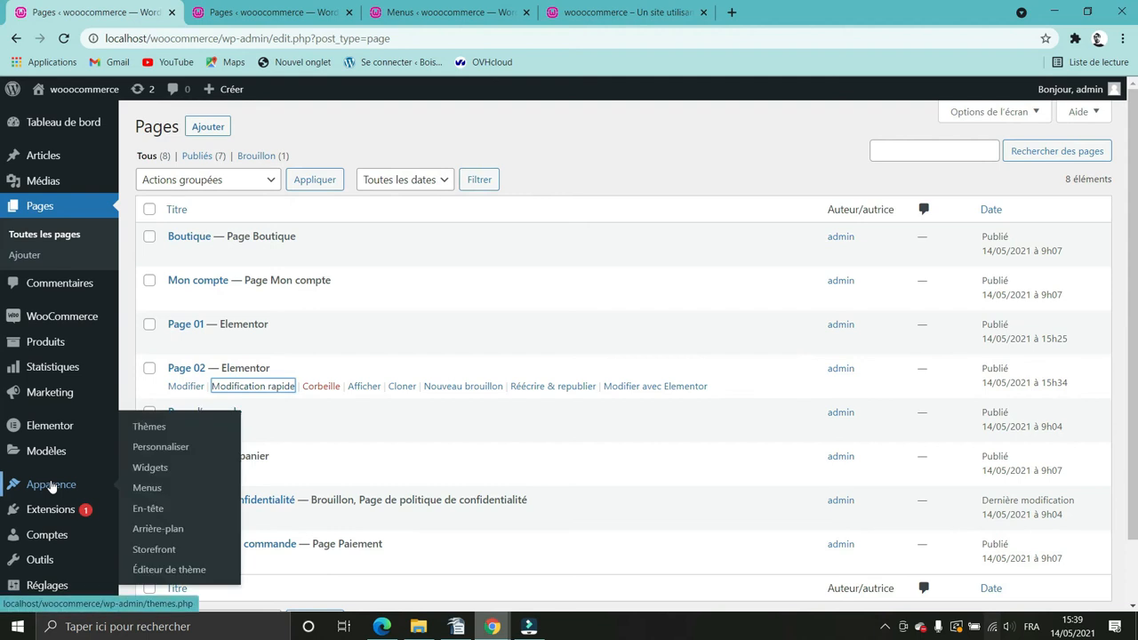
left_click(155, 490)
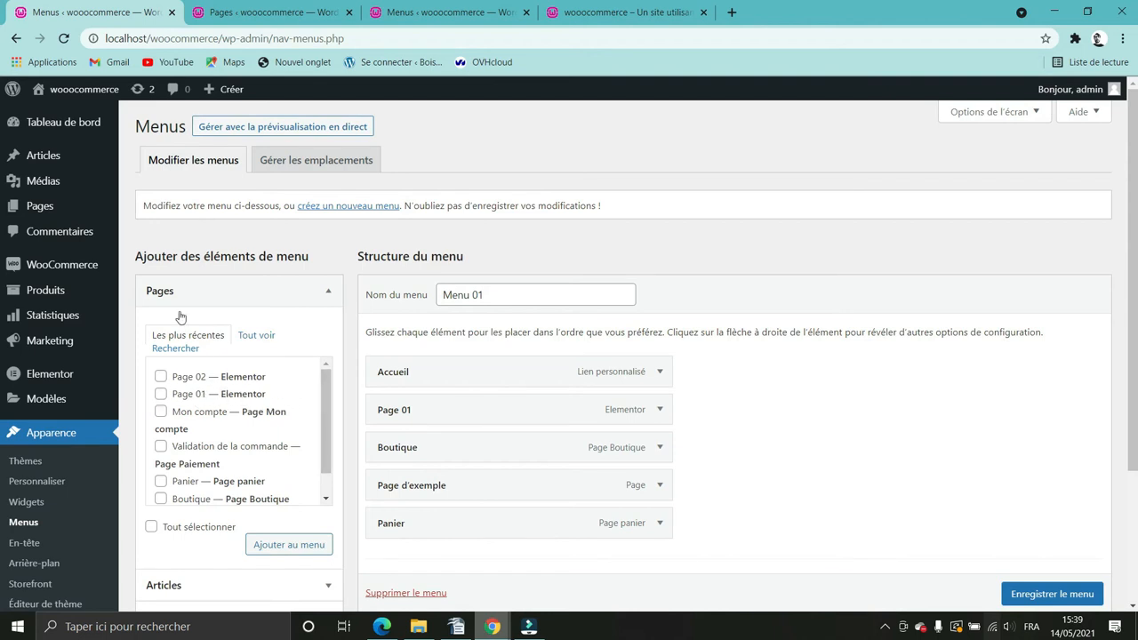
Open the list of all pages in a separate browser tab and return to the menu editor
mouse_move(113, 218)
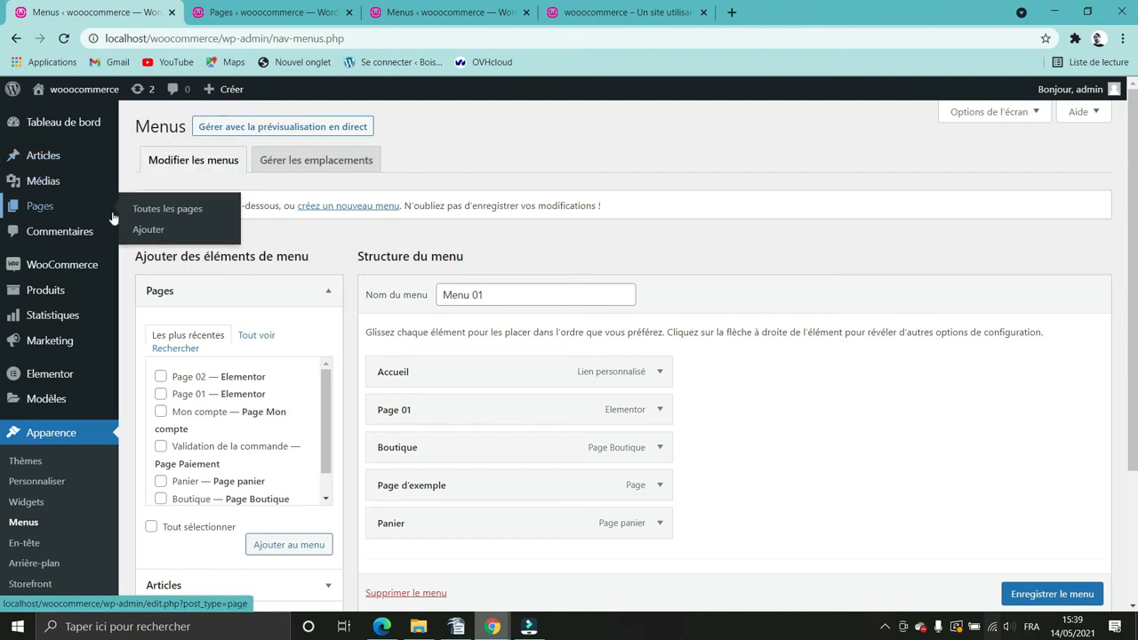
middle_click(167, 208)
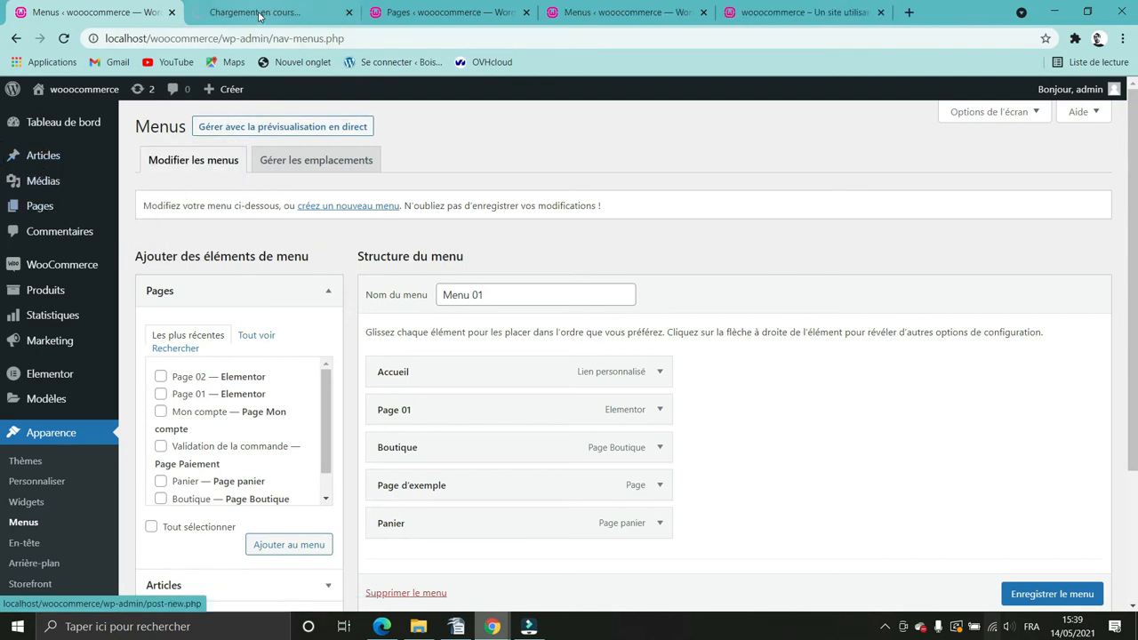
left_click(258, 14)
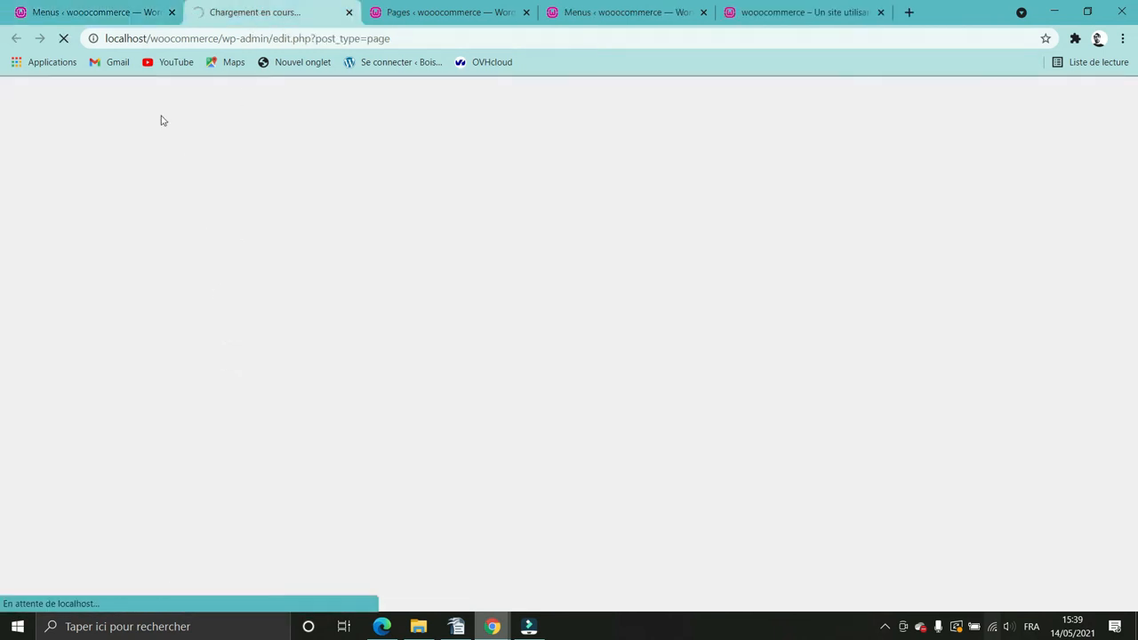
left_click(130, 14)
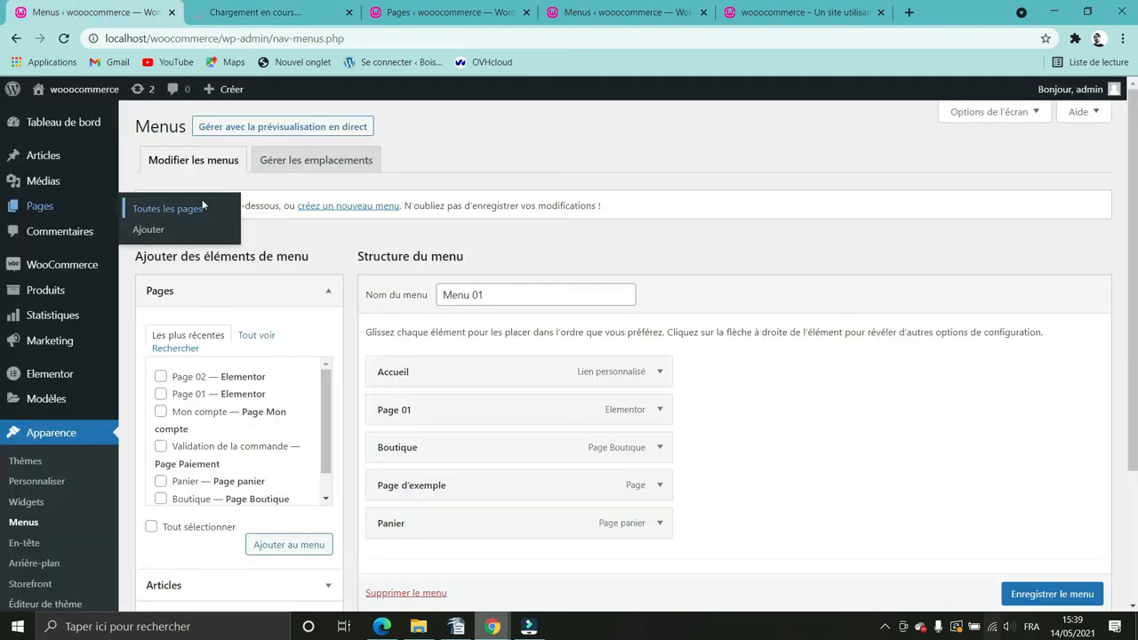
Add Page 02 to Menu 01 and place it directly below Accueil
left_click(175, 378)
left_click(288, 547)
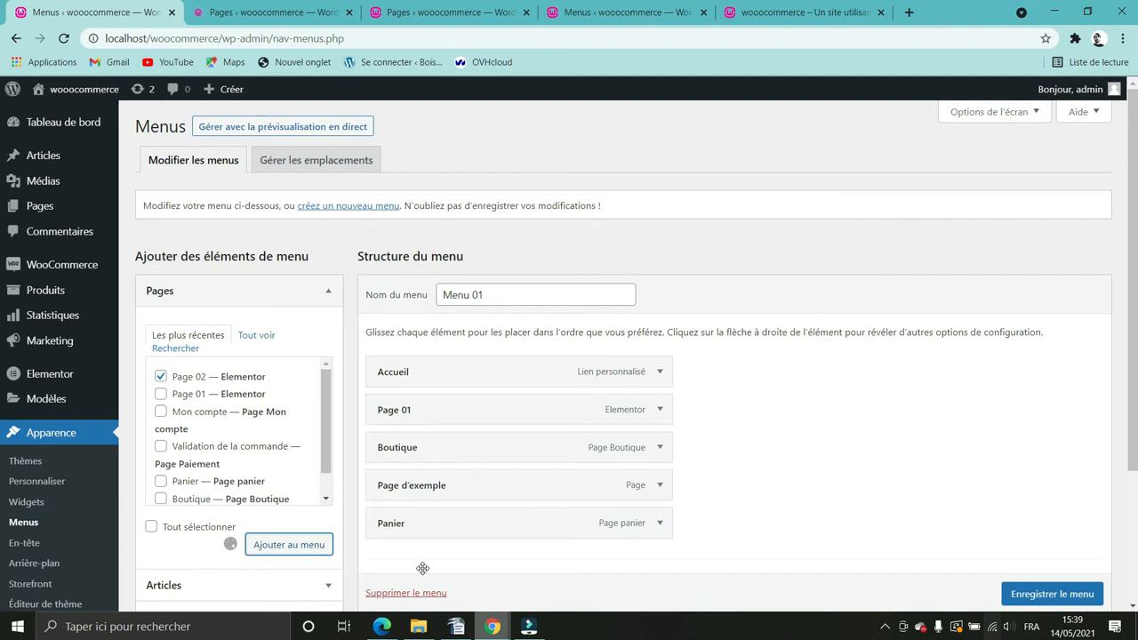
left_click_drag(465, 569, 472, 452)
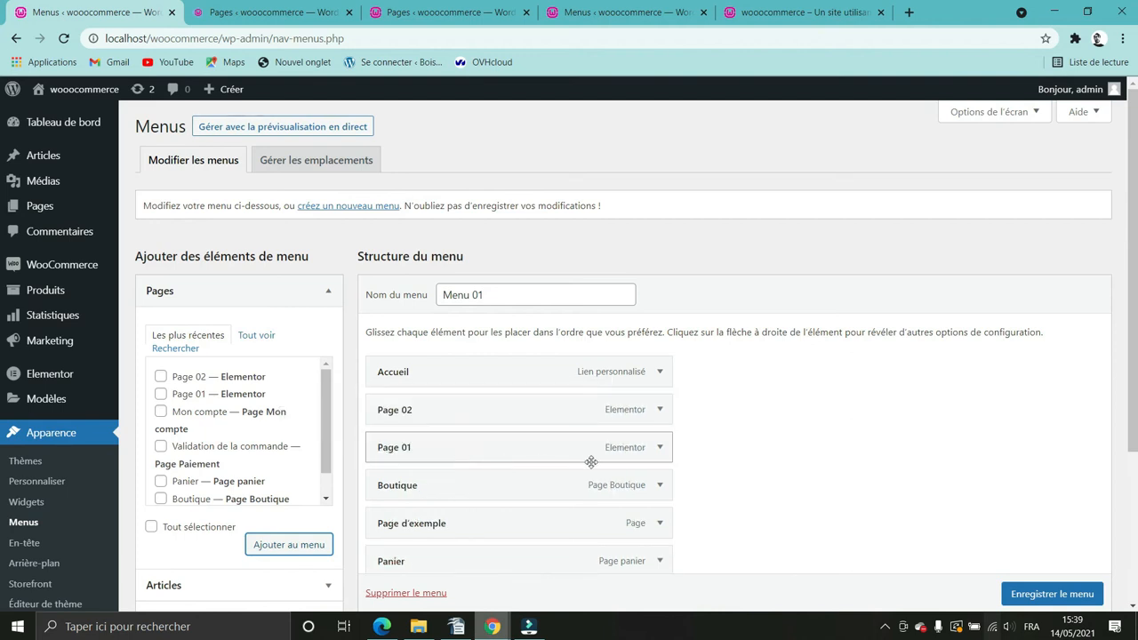
Remove the Page 01 item from Menu 01 and save the menu
left_click(660, 450)
scroll(628, 483, "down", 1)
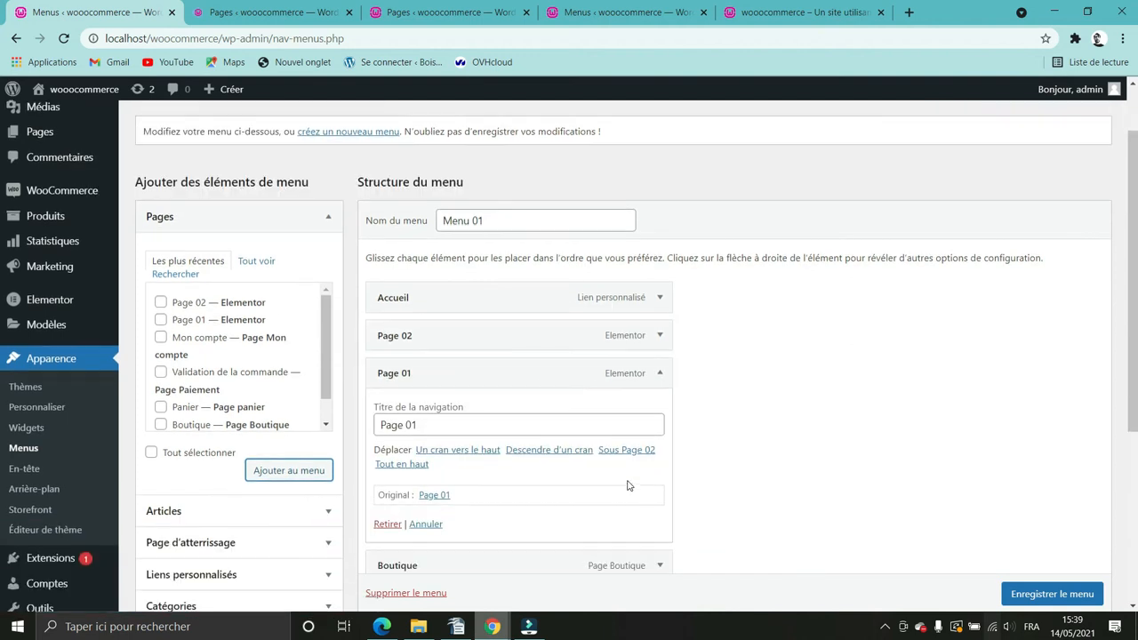
left_click(387, 524)
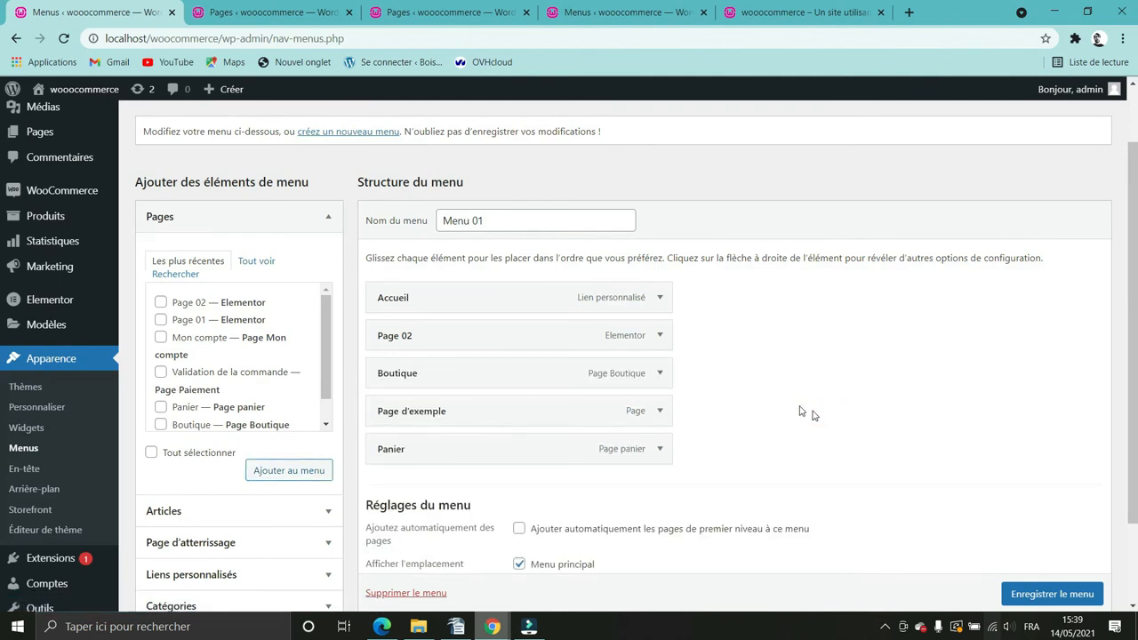
scroll(1028, 594, "down", 1)
left_click(1028, 594)
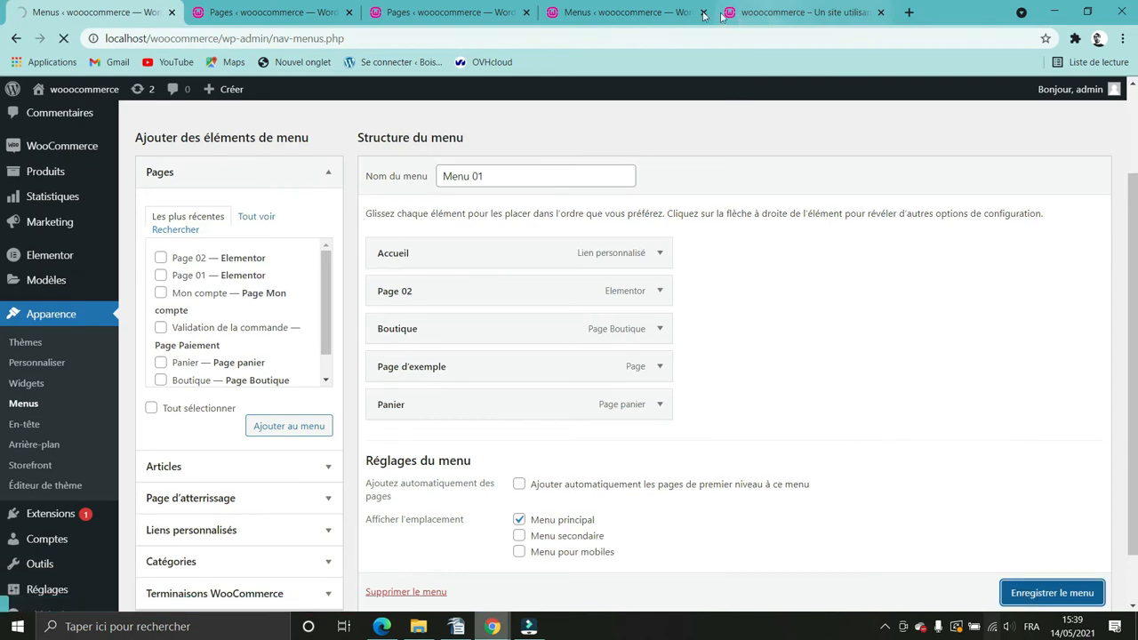
Reload the site's home page to check the updated navigation, then go back to the menu editor
left_click(751, 14)
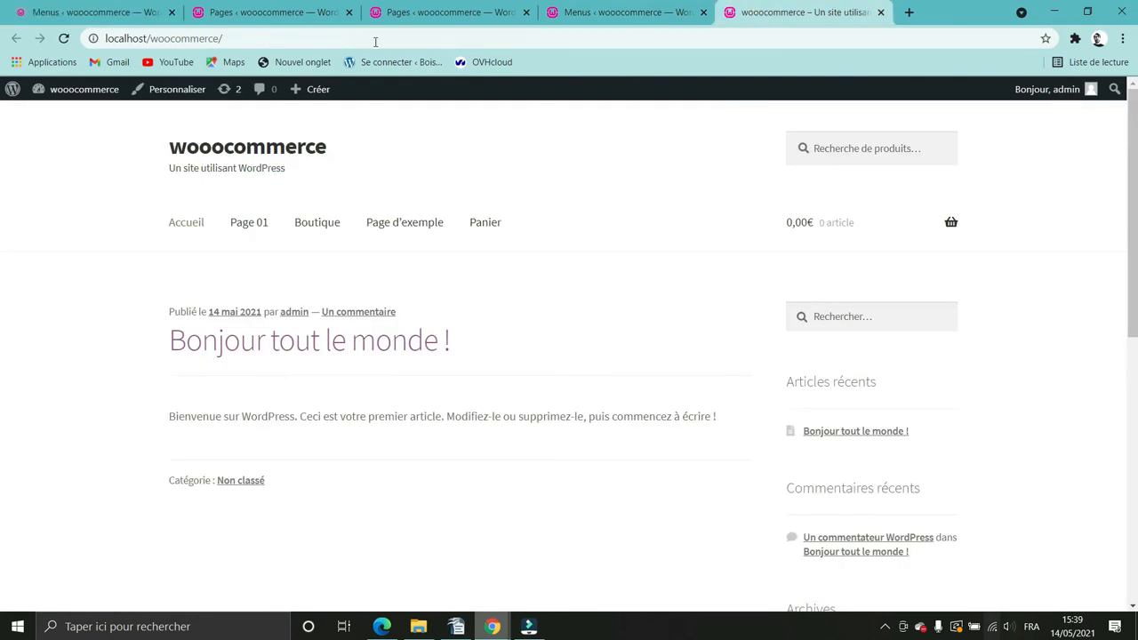
left_click(63, 38)
left_click(133, 12)
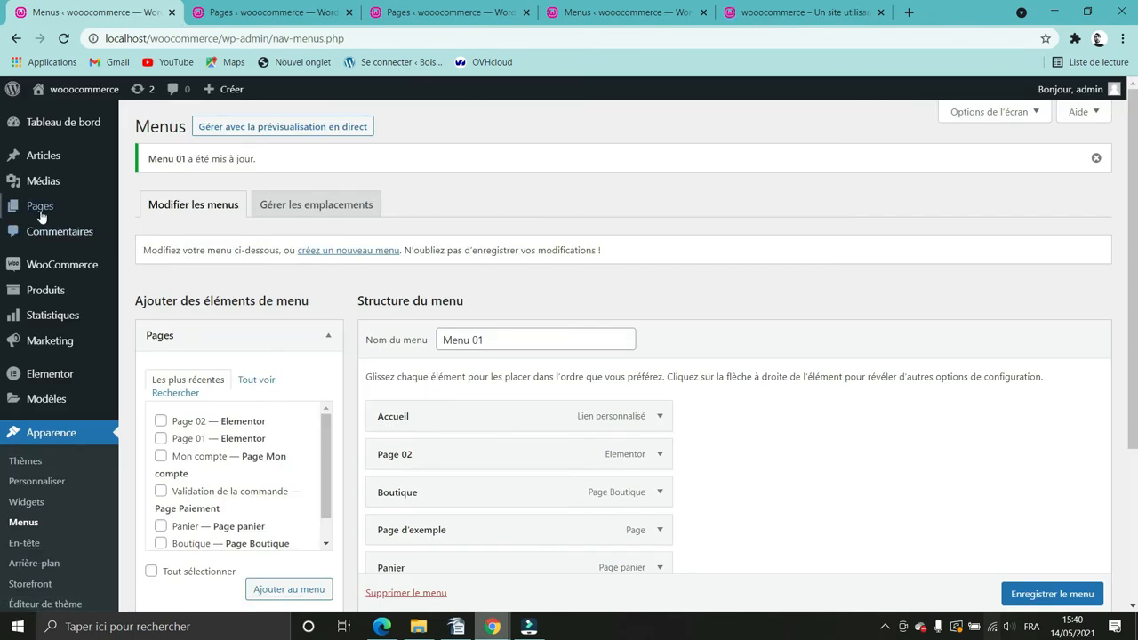
Rename Page 02 to "Page 01" in quick edit from the page list and update it
mouse_move(41, 216)
left_click(266, 15)
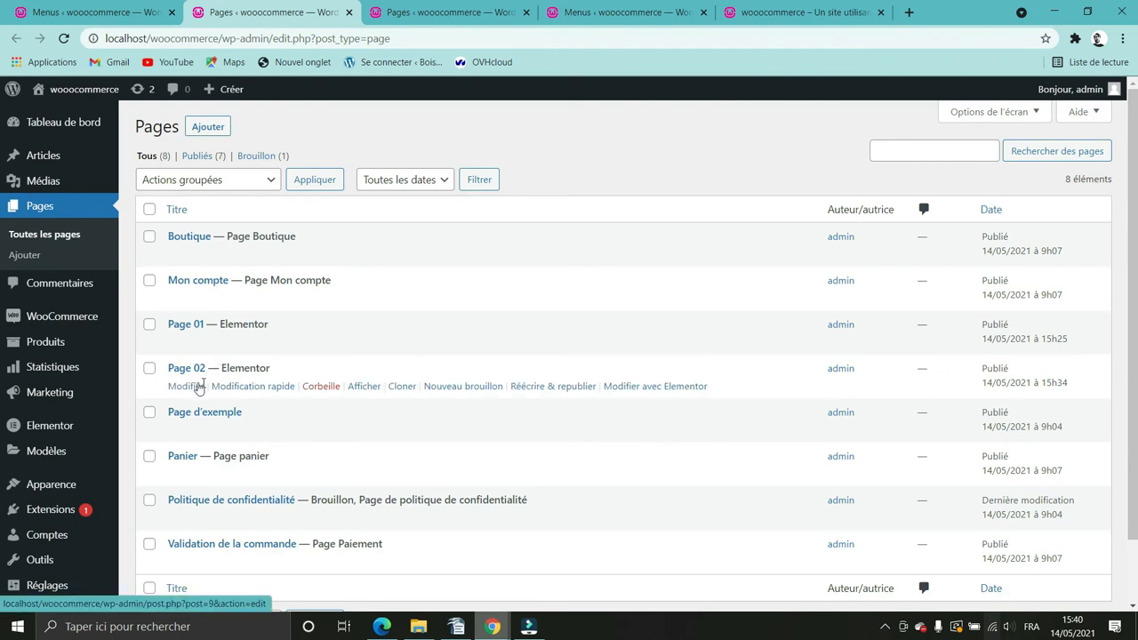
left_click(247, 388)
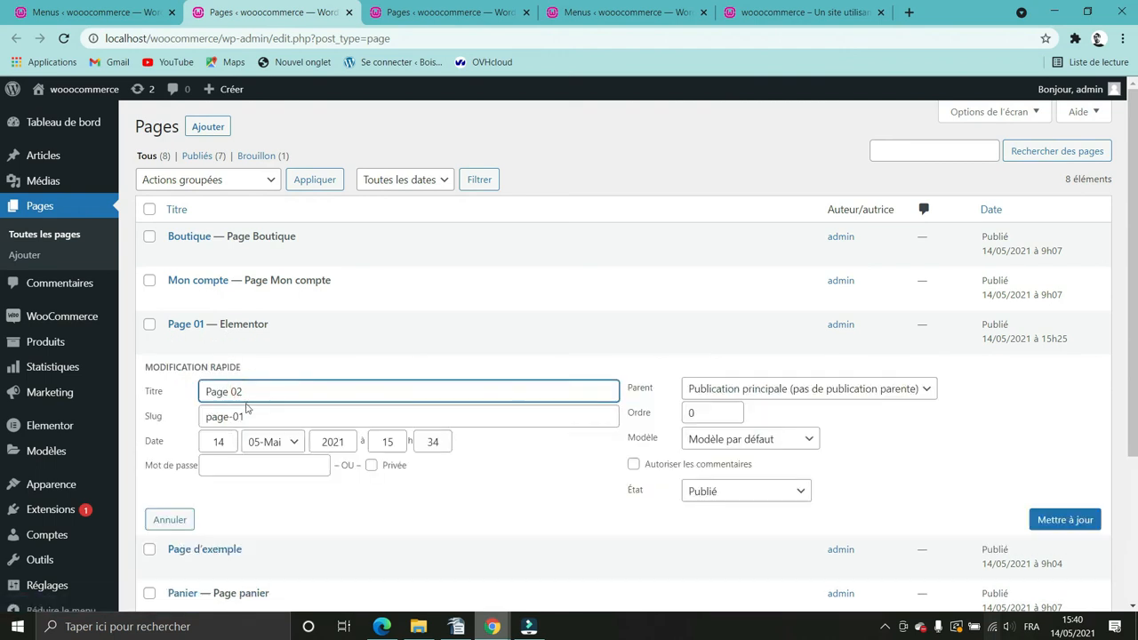
left_click_drag(248, 390, 233, 391)
type("01")
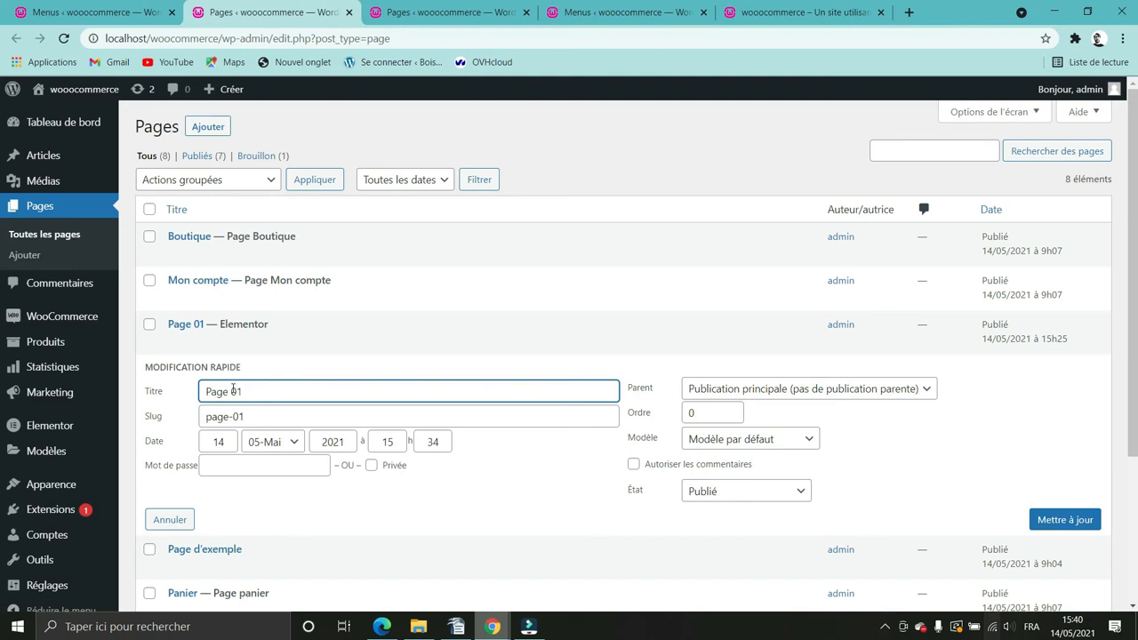
left_click(1062, 520)
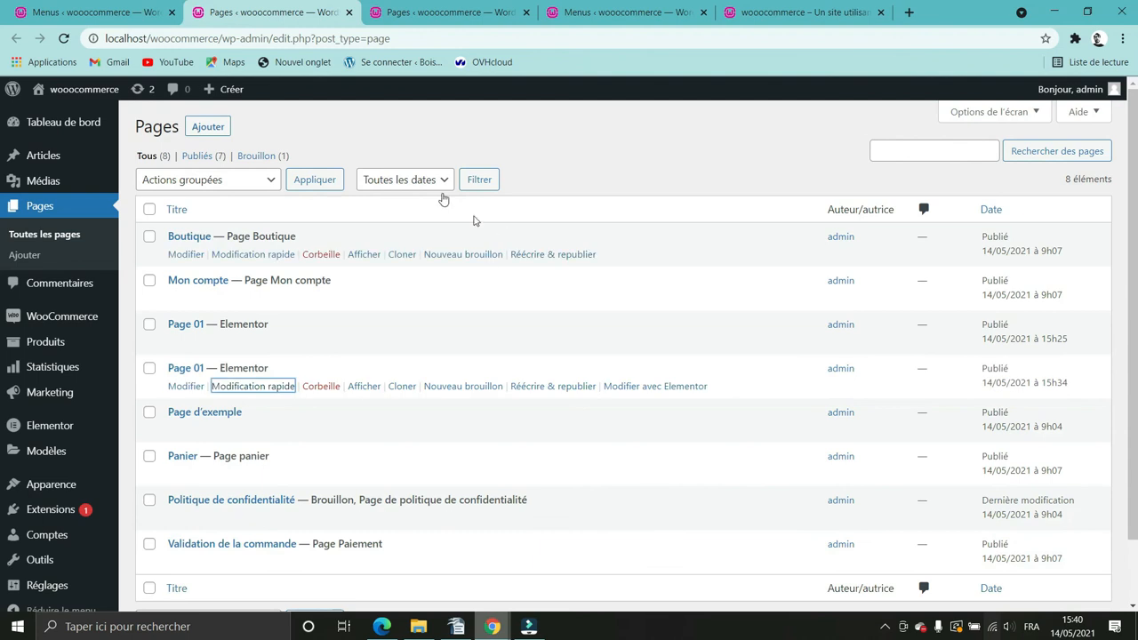
Change the navigation label of the Page 02 item in Menu 01 to "Page 01" and save the menu
left_click(133, 13)
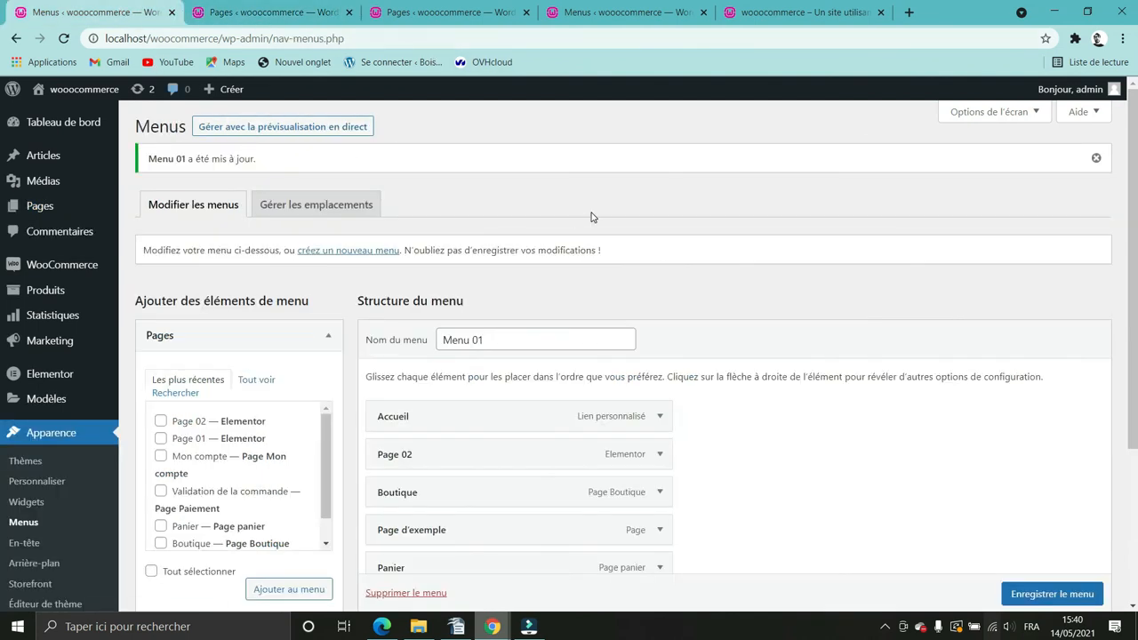
scroll(593, 219, "down", 1)
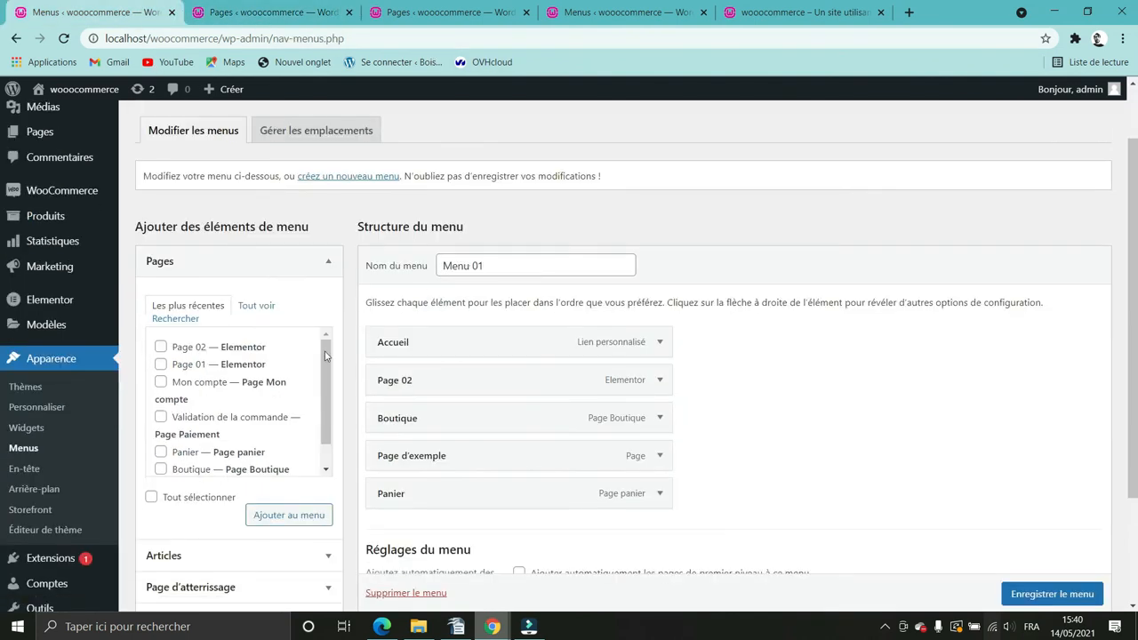
left_click(658, 382)
scroll(649, 466, "down", 1)
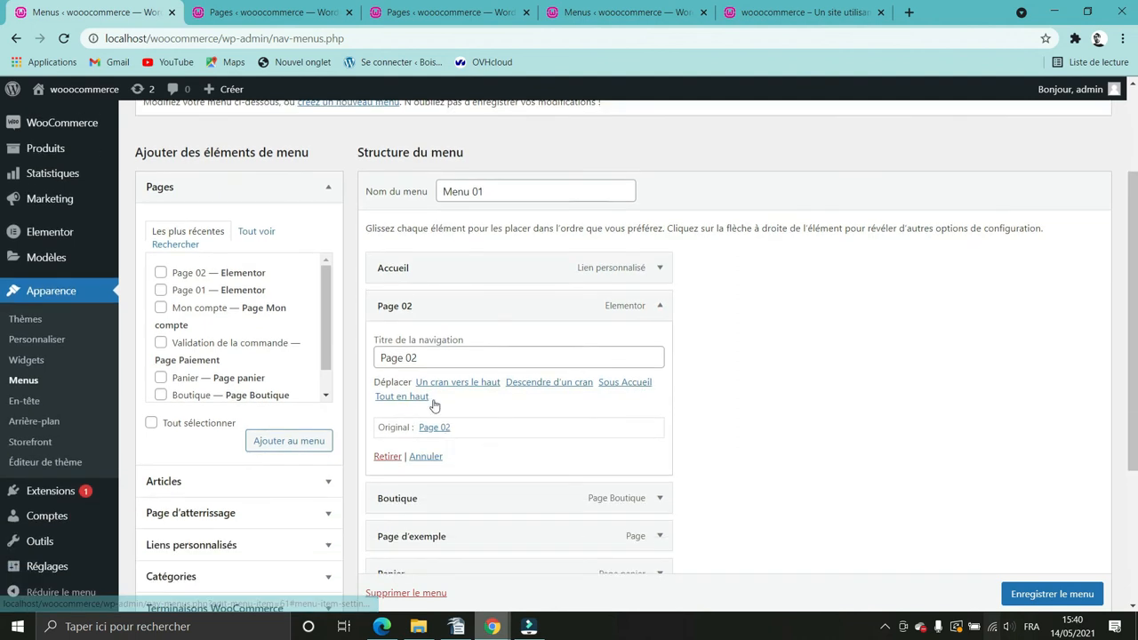
left_click(429, 359)
key("BackSpace")
type("1")
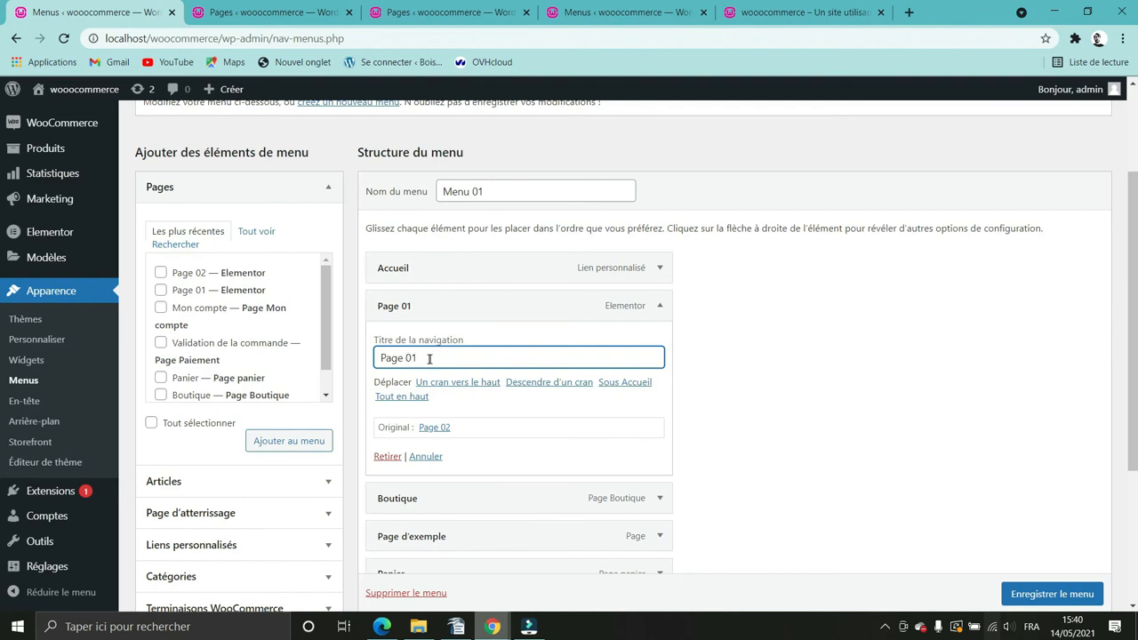
left_click(1024, 596)
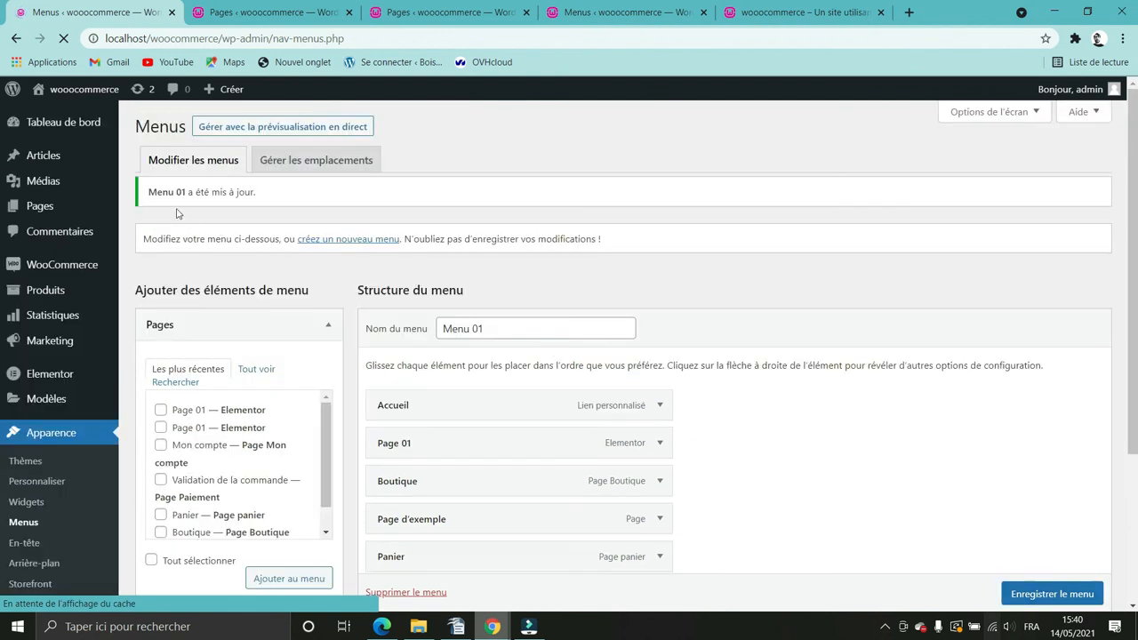
Compare the page list with the saved menu and reload the site's home page to check its navigation
left_click(271, 14)
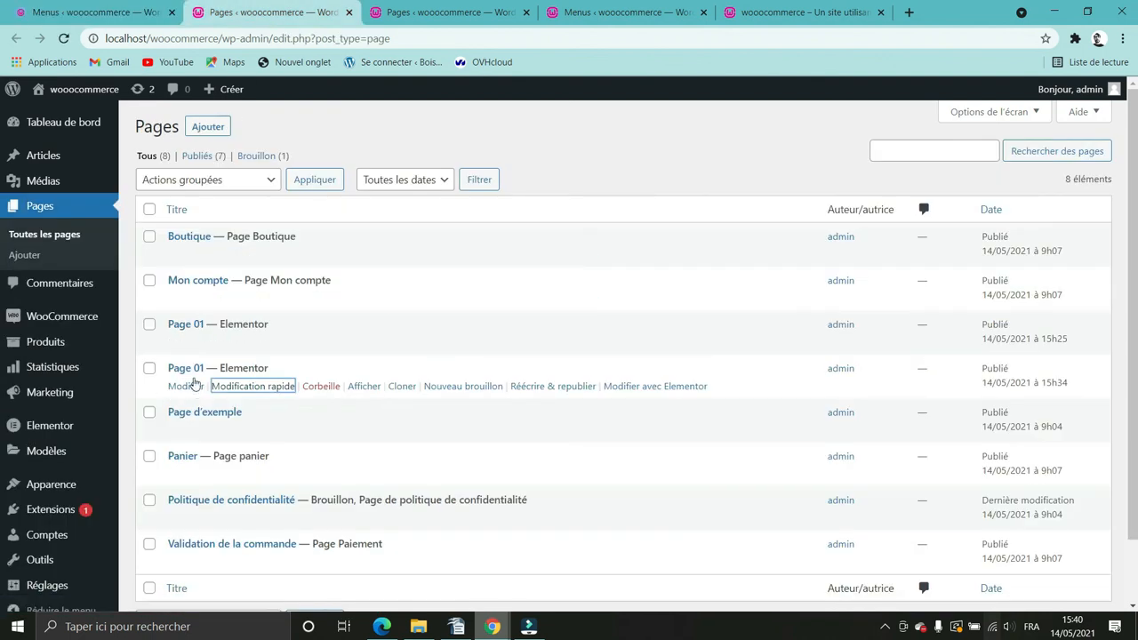
left_click(106, 15)
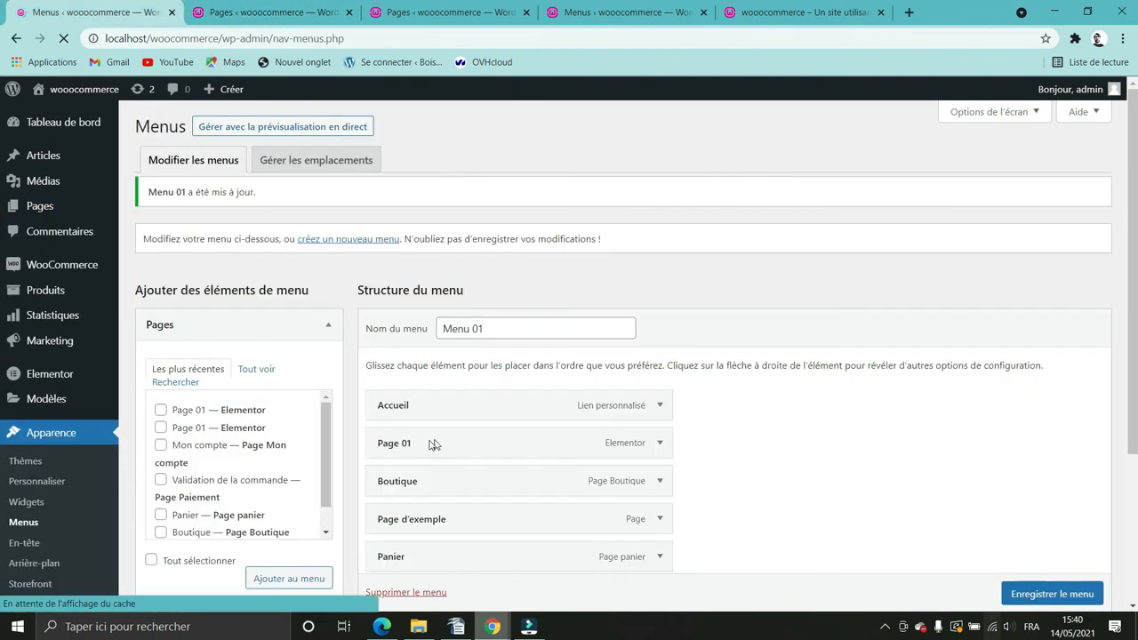
left_click(778, 13)
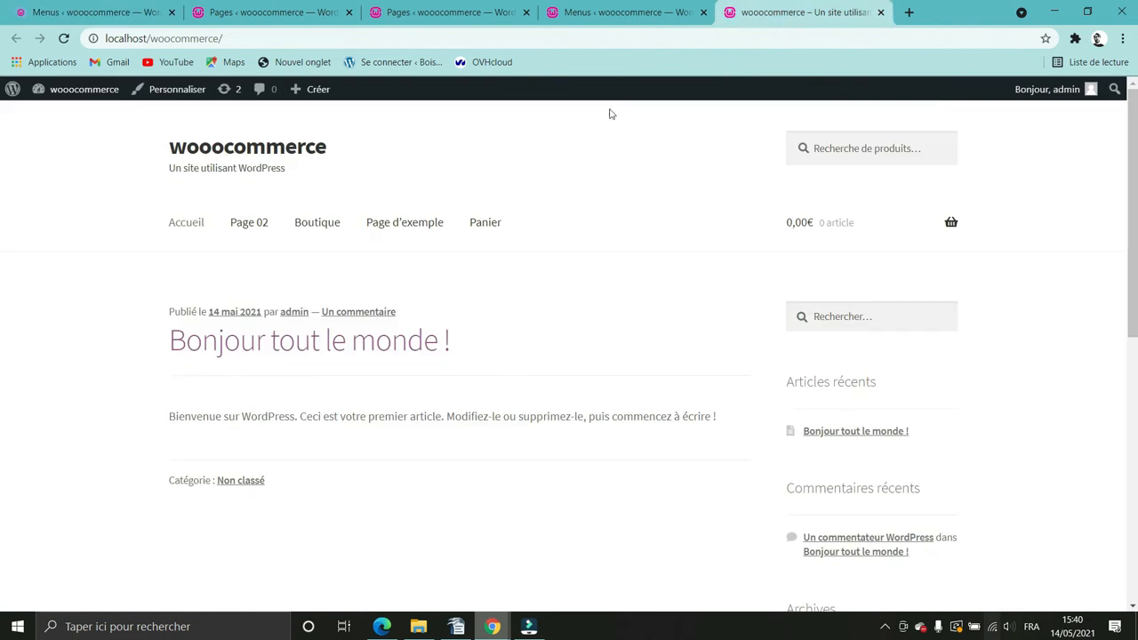
left_click(64, 39)
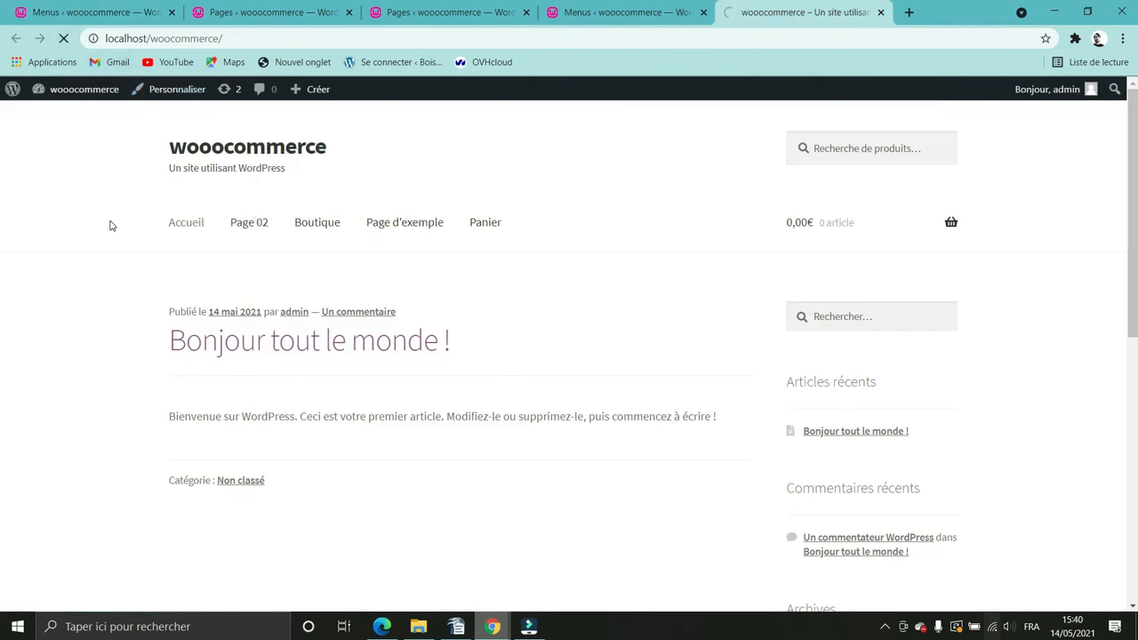